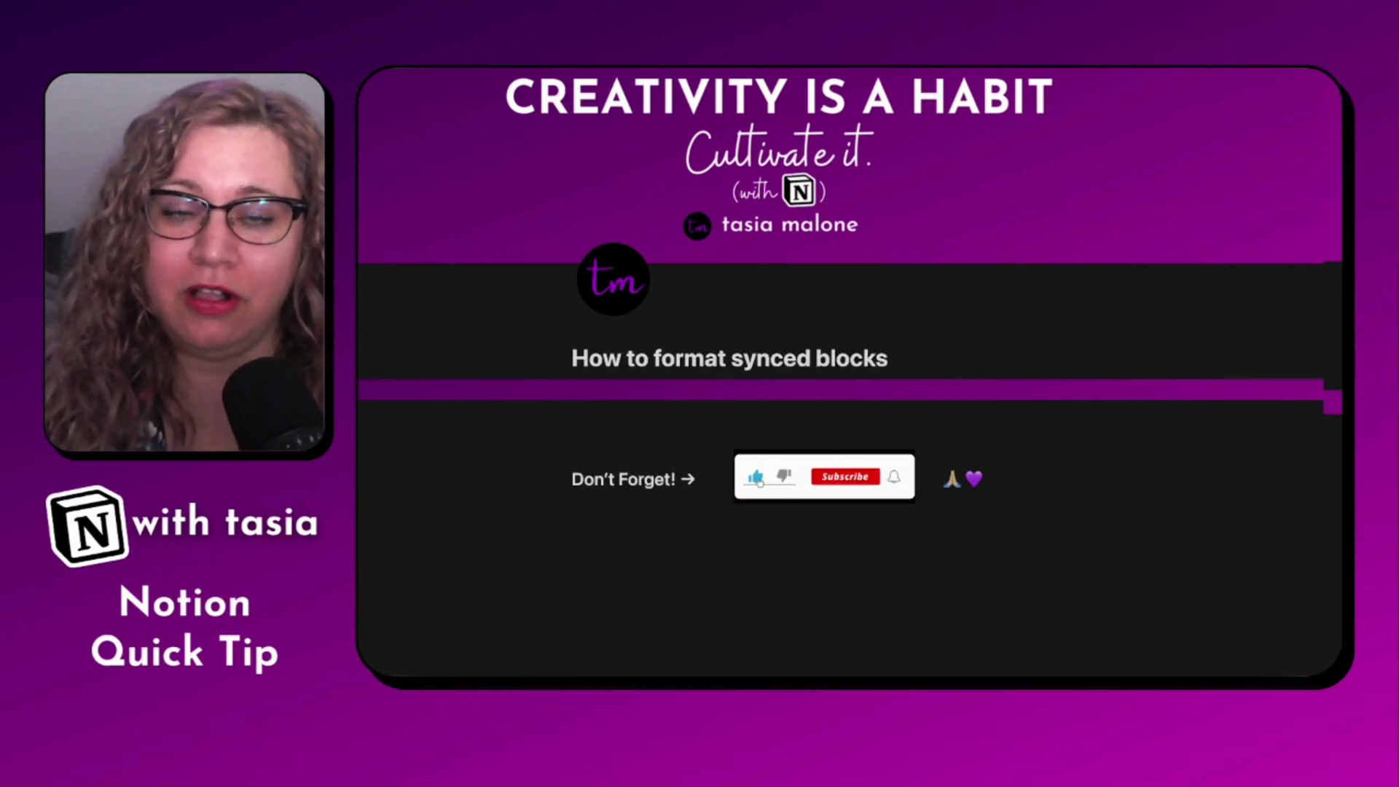
Check the example synced block's actions menu, then add an empty line below the template footer
scroll(850, 372, "down", 4)
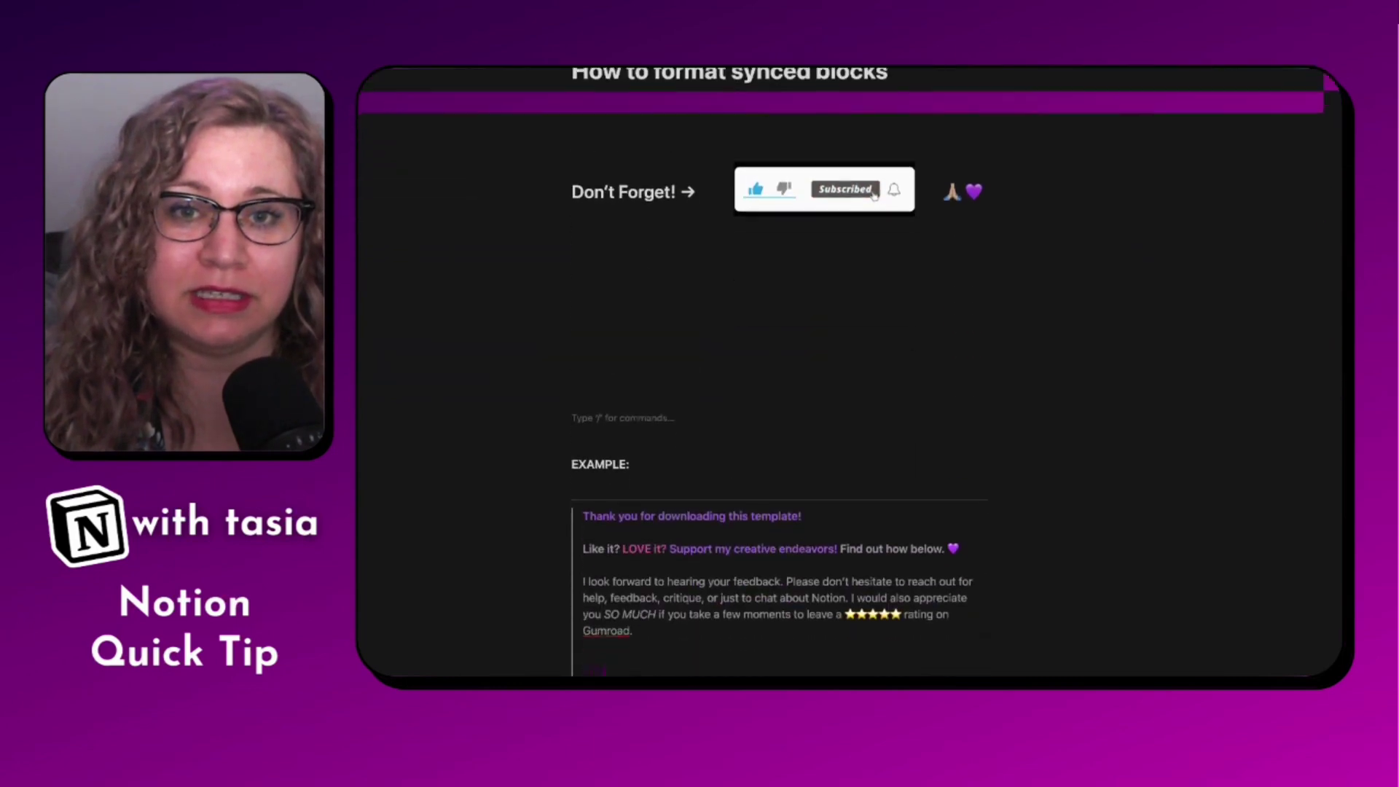
scroll(778, 372, "down", 5)
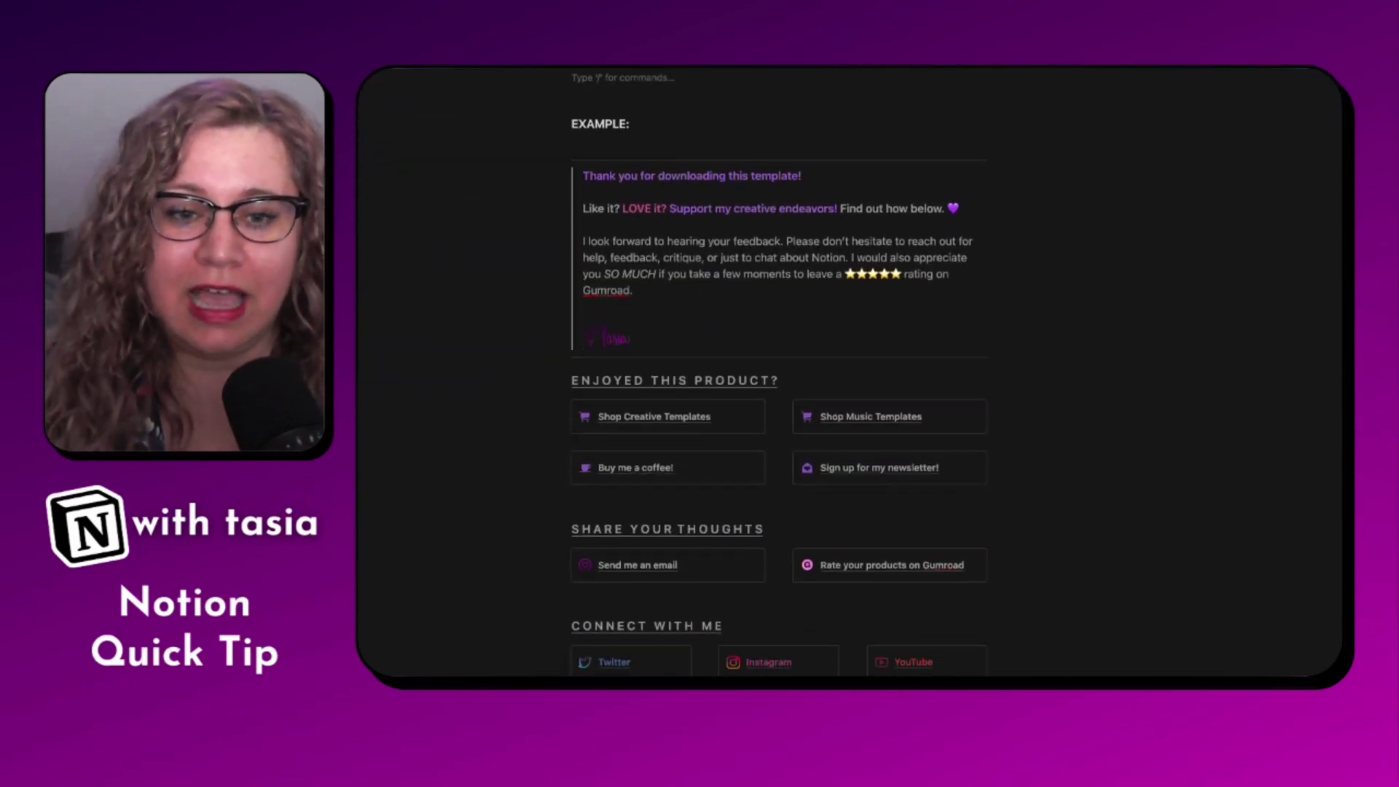
scroll(778, 372, "down", 1)
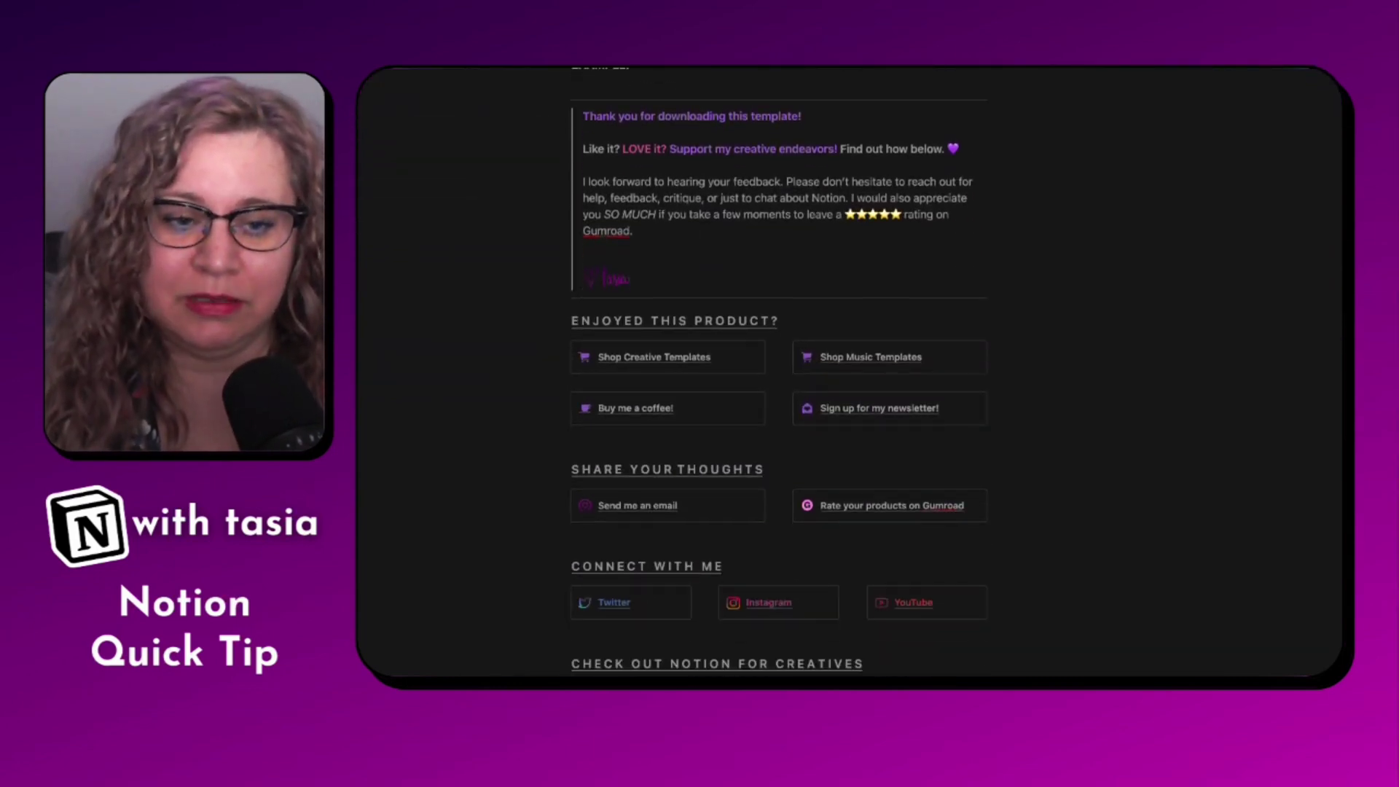
scroll(778, 371, "down", 1)
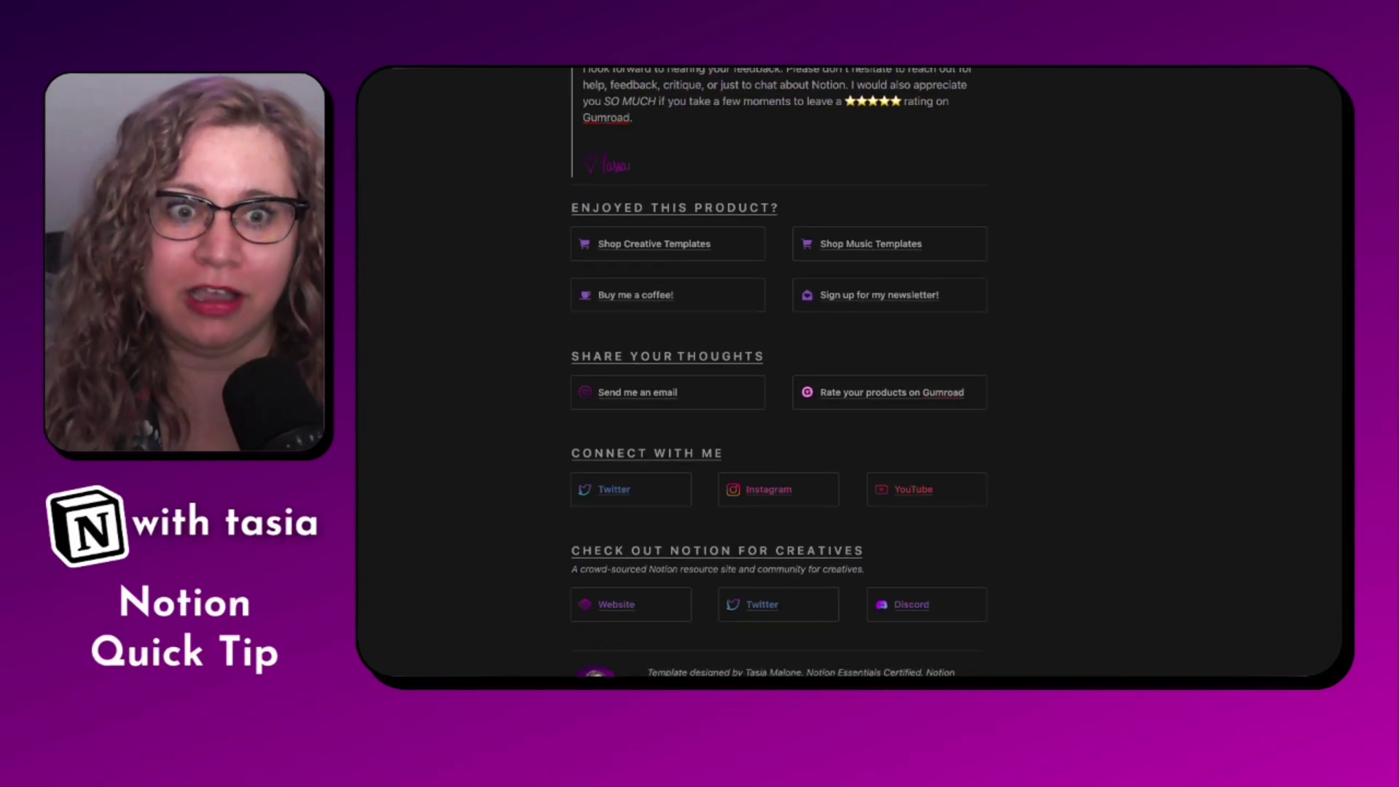
scroll(560, 216, "up", 3)
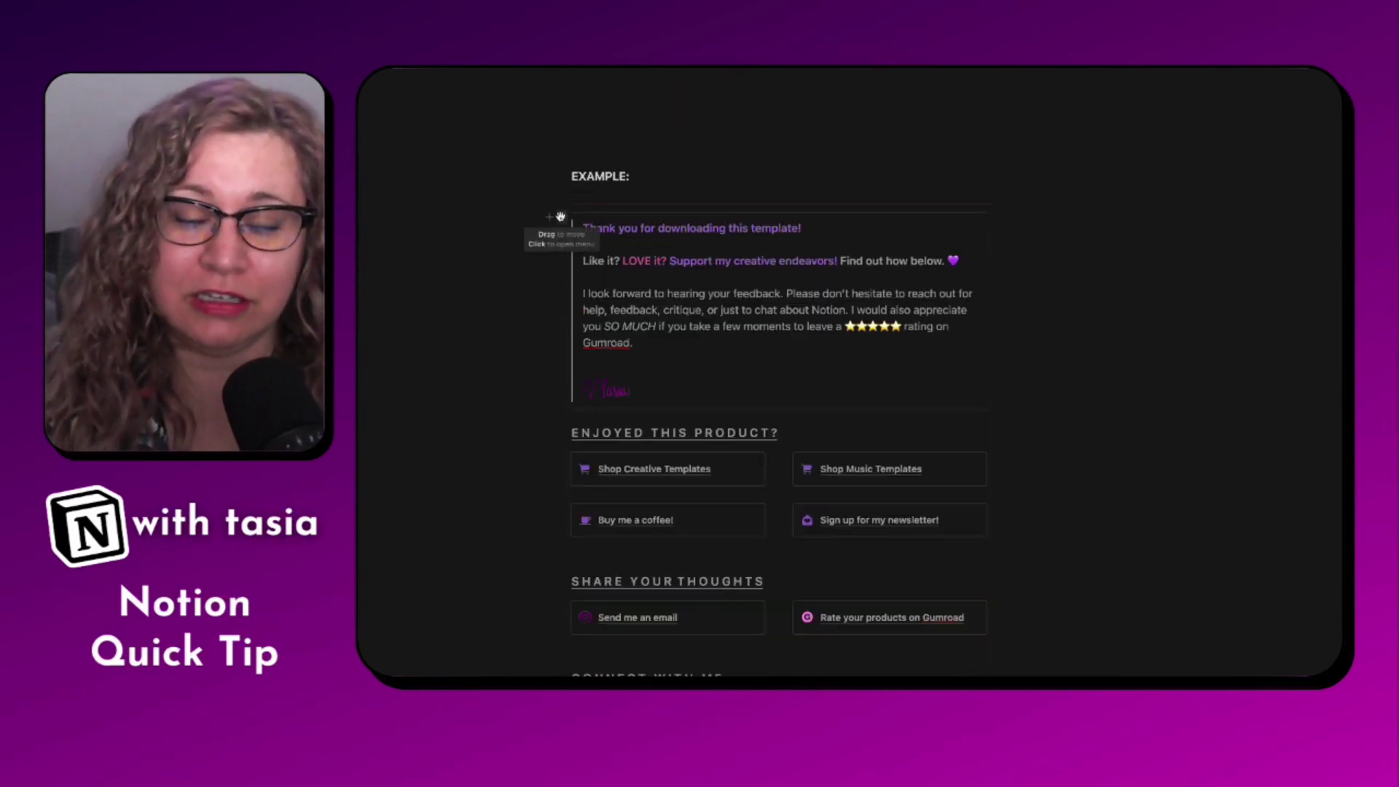
left_click(560, 217)
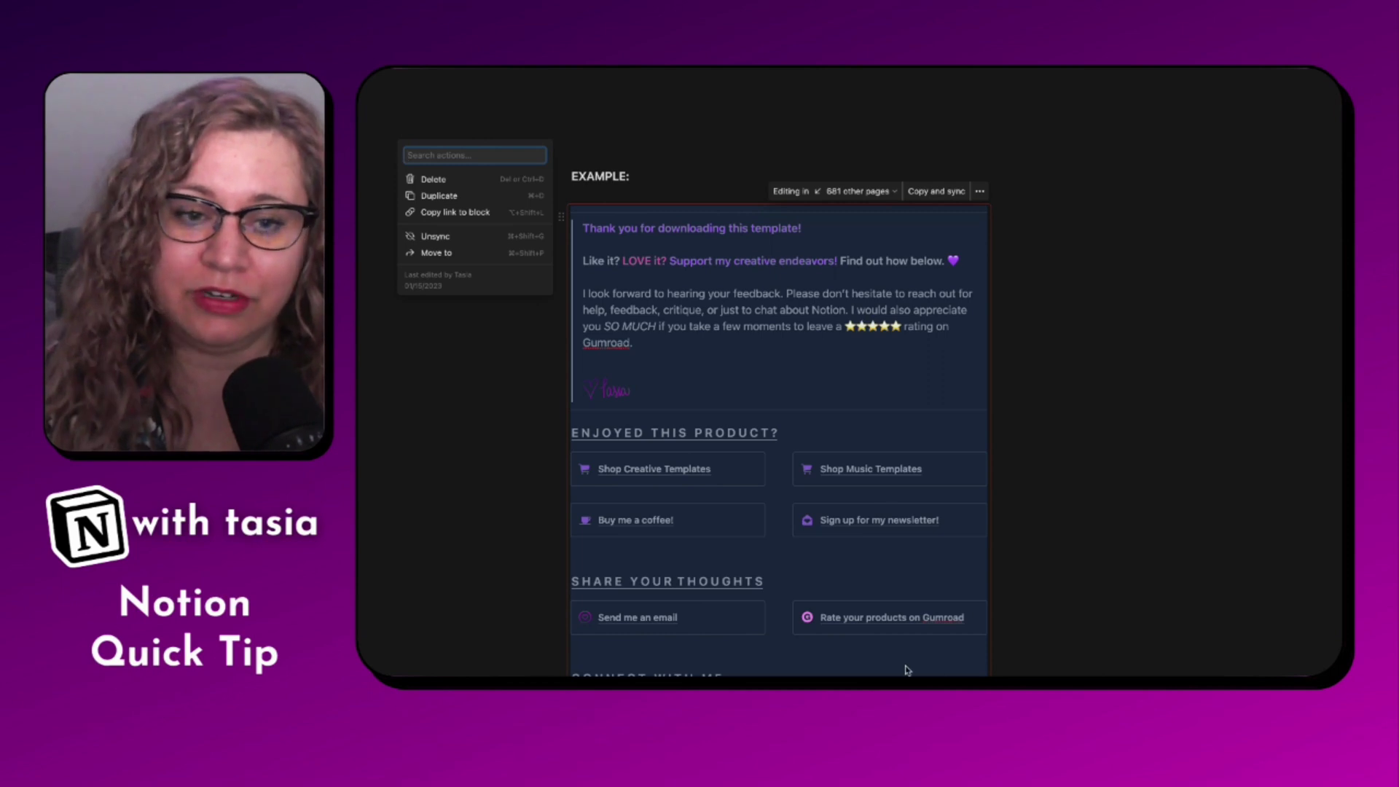
left_click(1100, 477)
scroll(1113, 522, "down", 5)
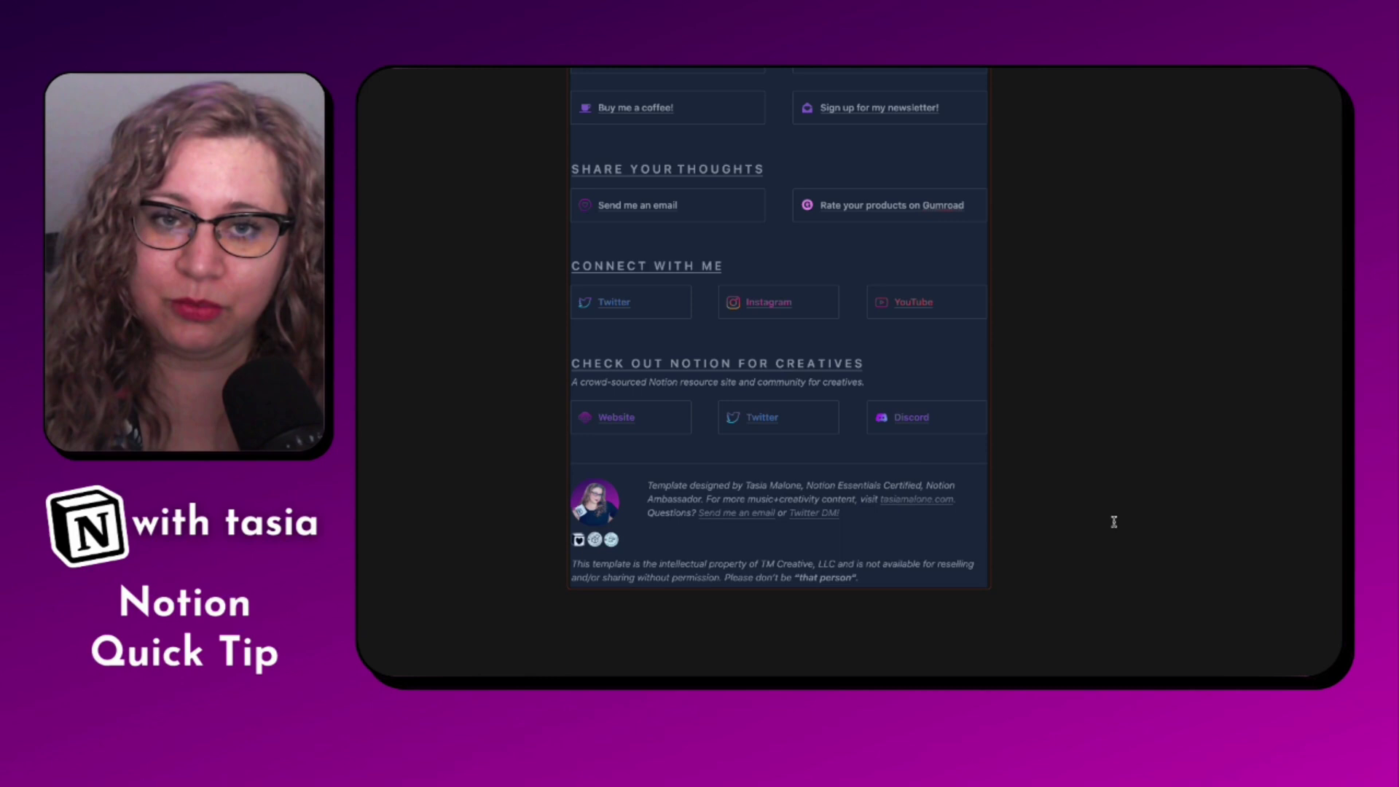
left_click(767, 614)
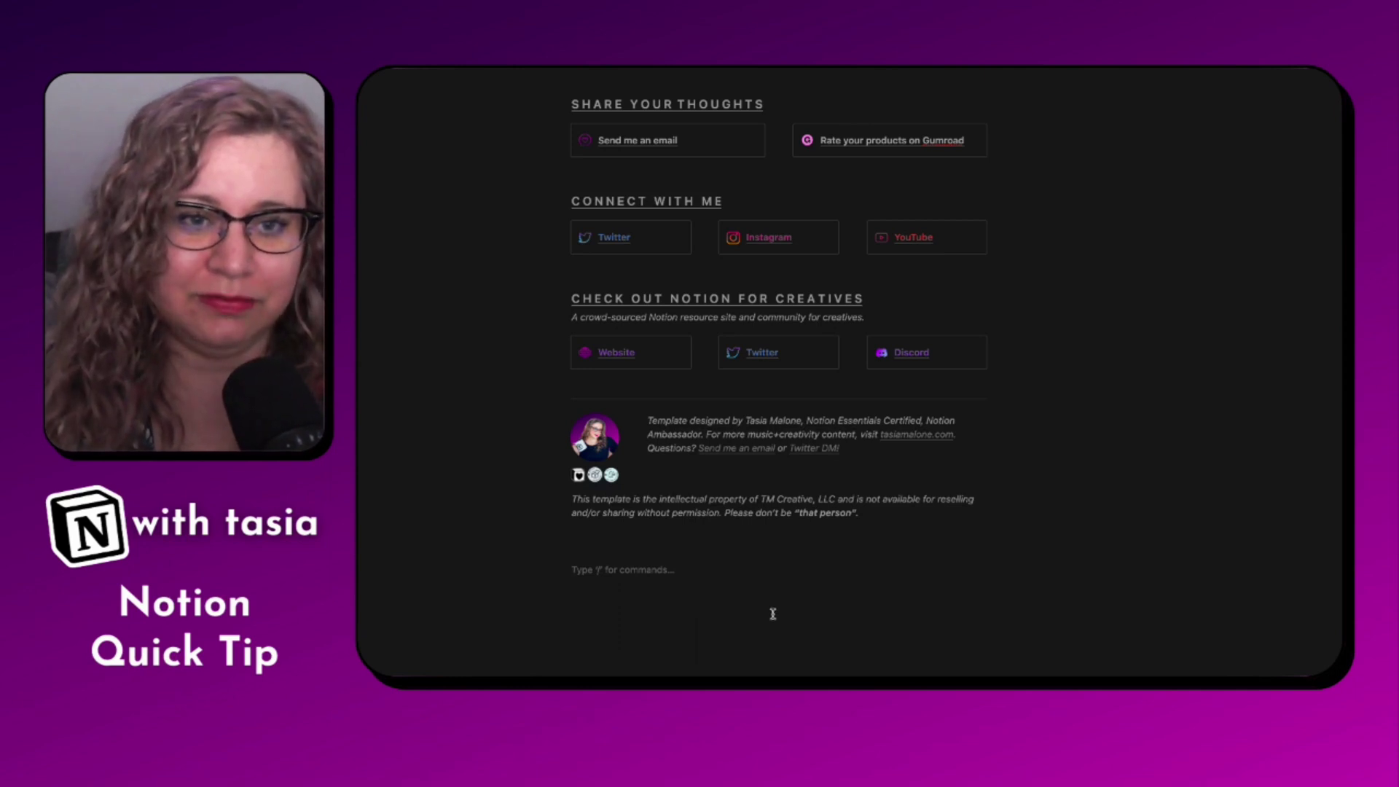
Insert a synced block with /syn holding a quote reading 'This is a quote block'
type("/")
type("syn")
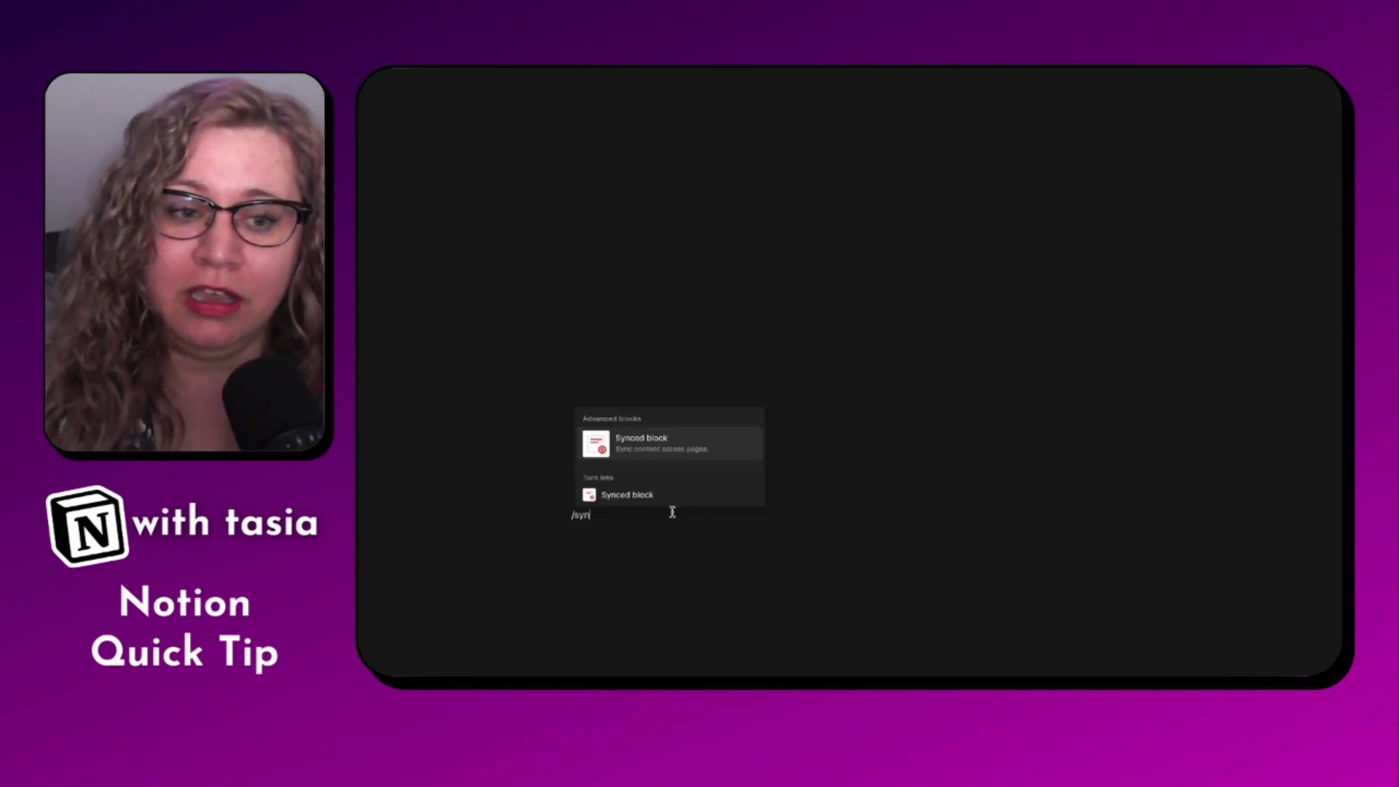
left_click(657, 453)
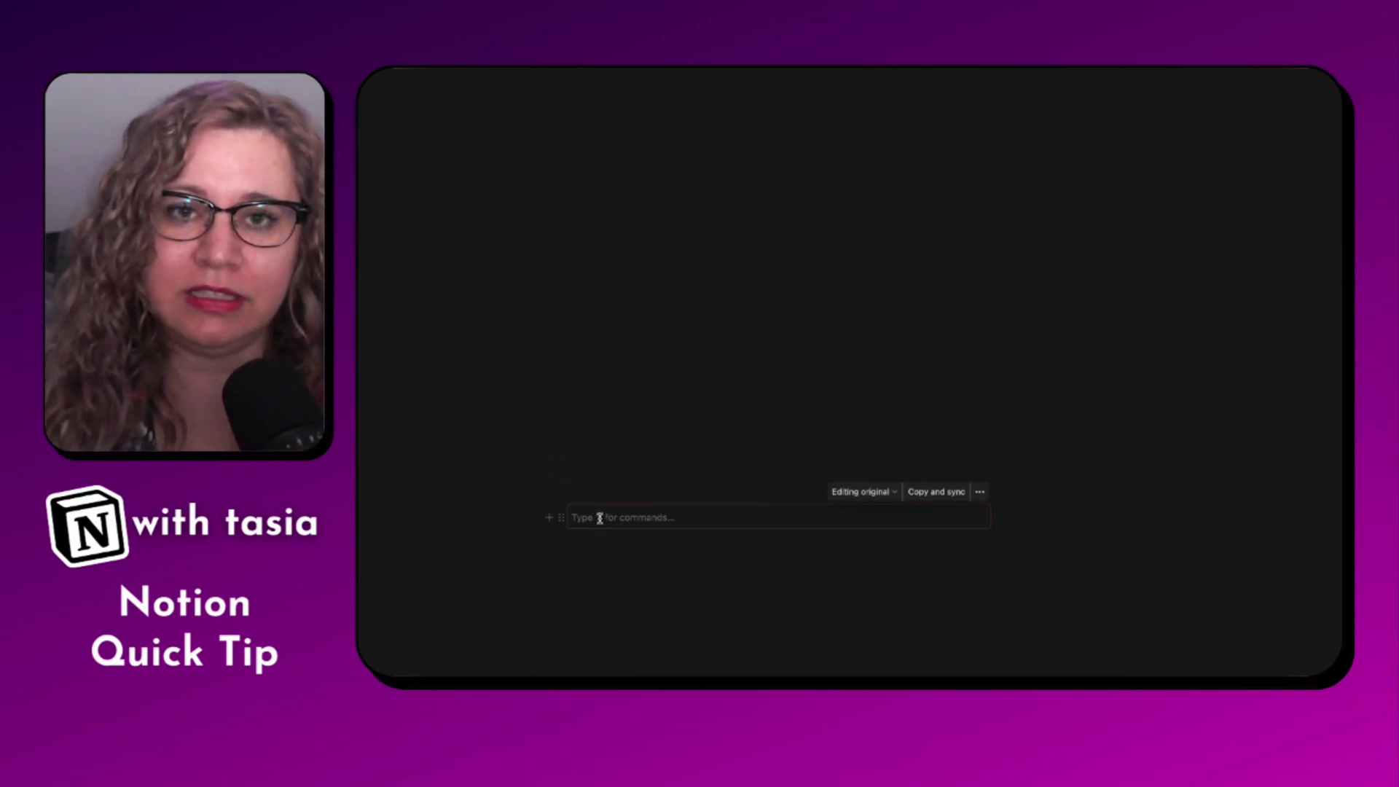
type("/")
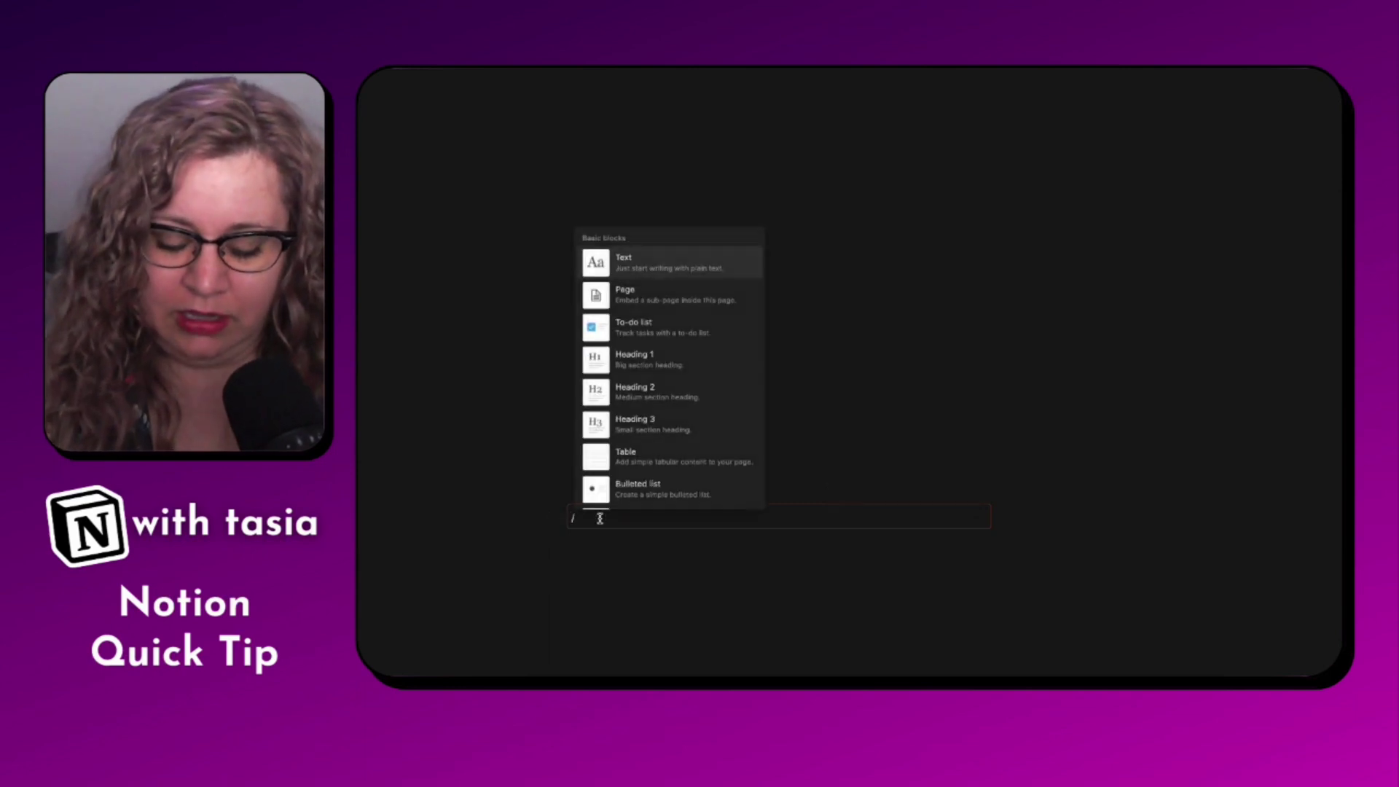
type("quot")
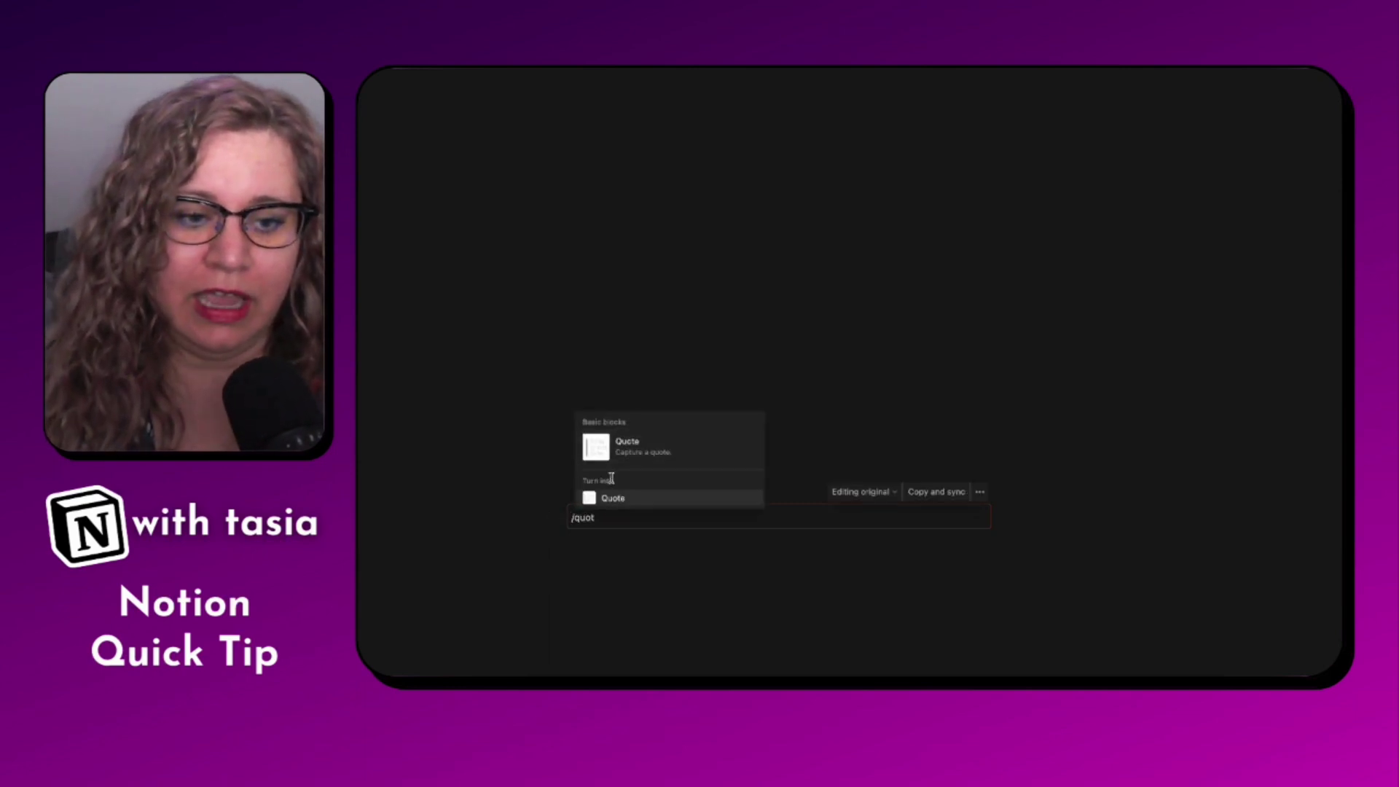
left_click(624, 454)
type("This is a quote block")
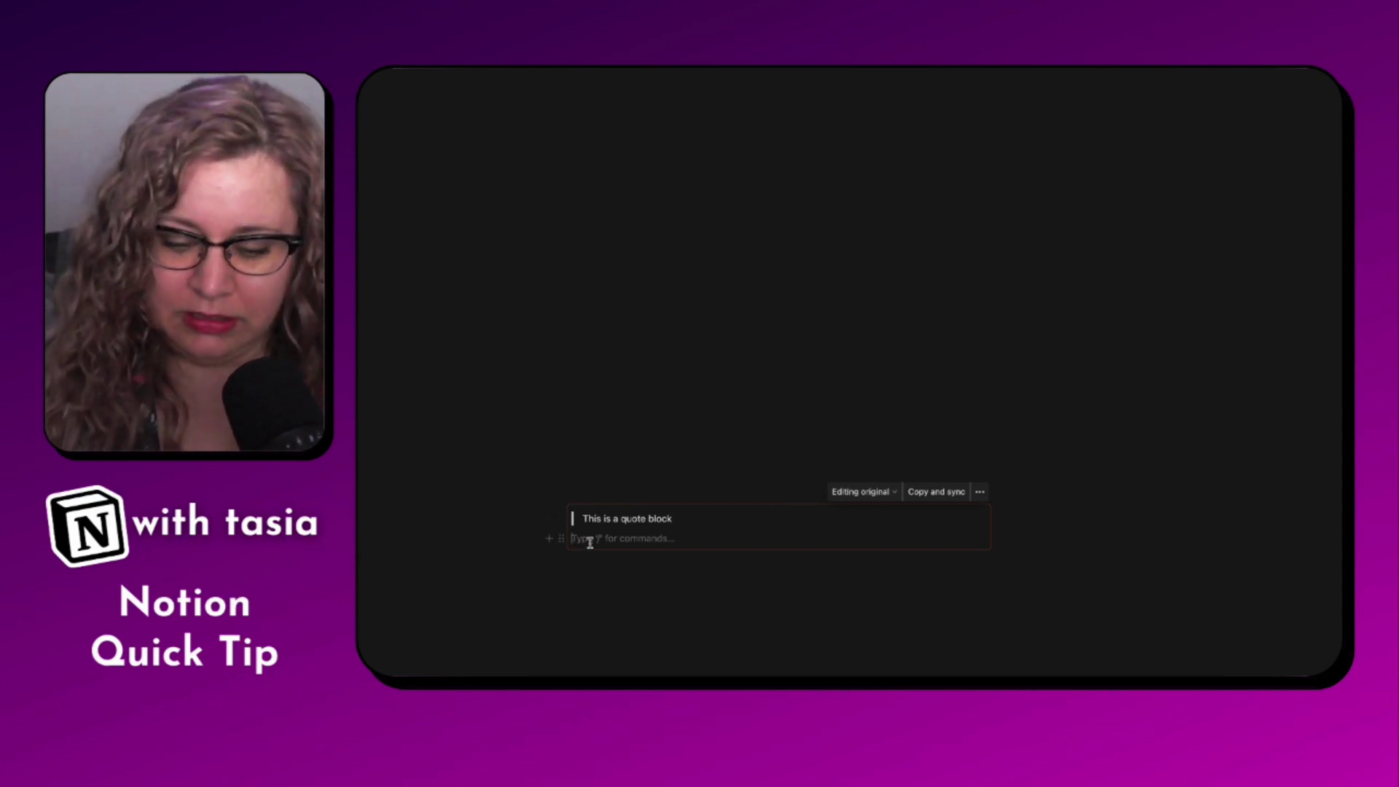
key("Return")
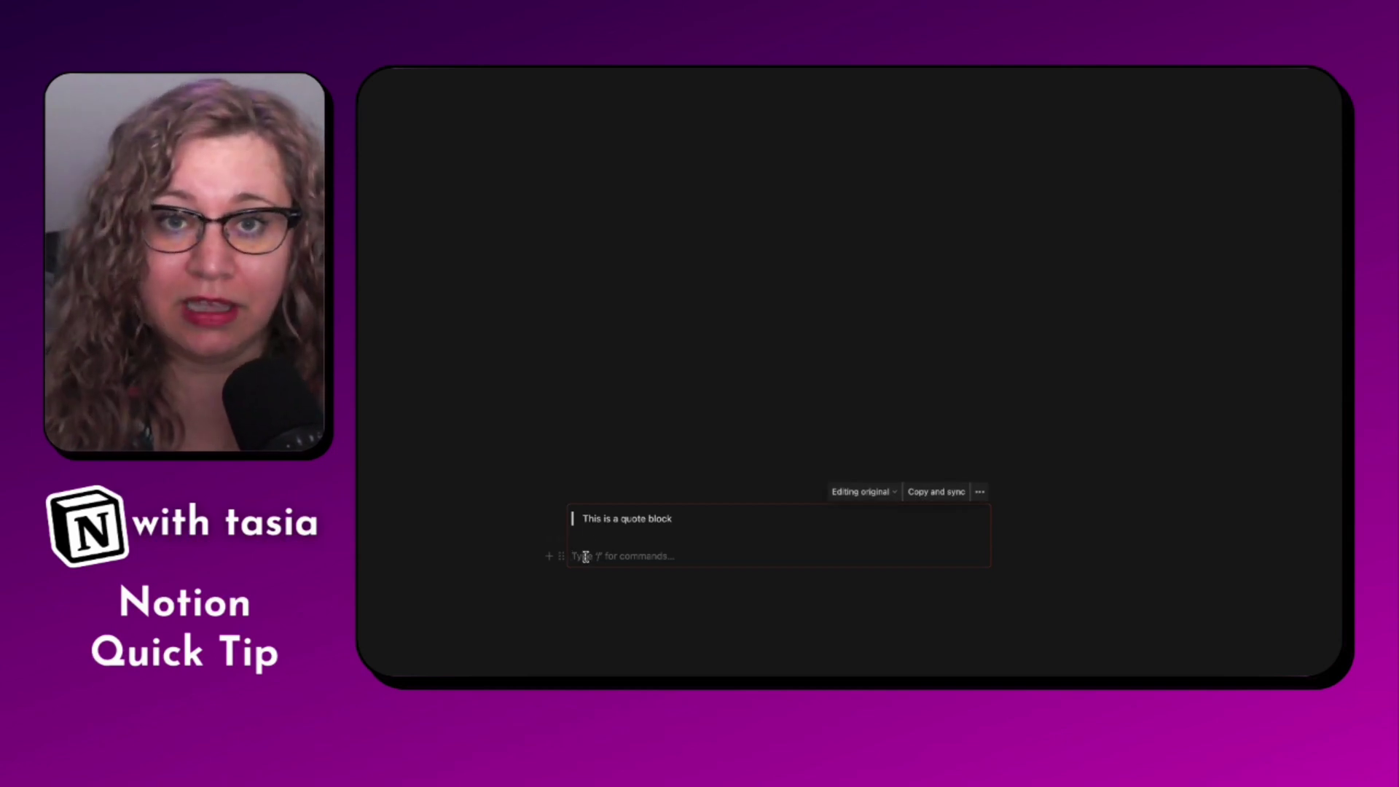
Add four columns inside the synced block, then drag Col 4 out and back beside Col 3
type("/")
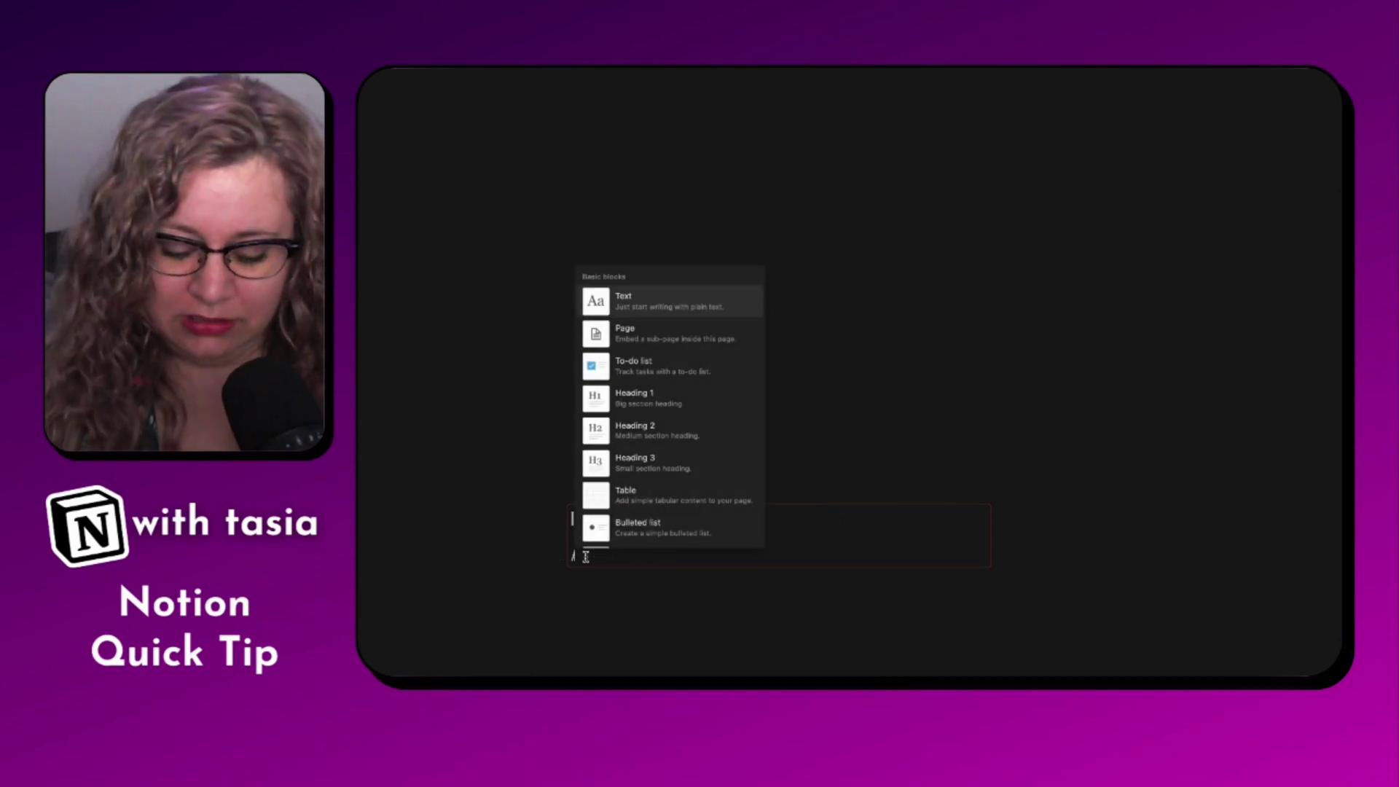
type("col")
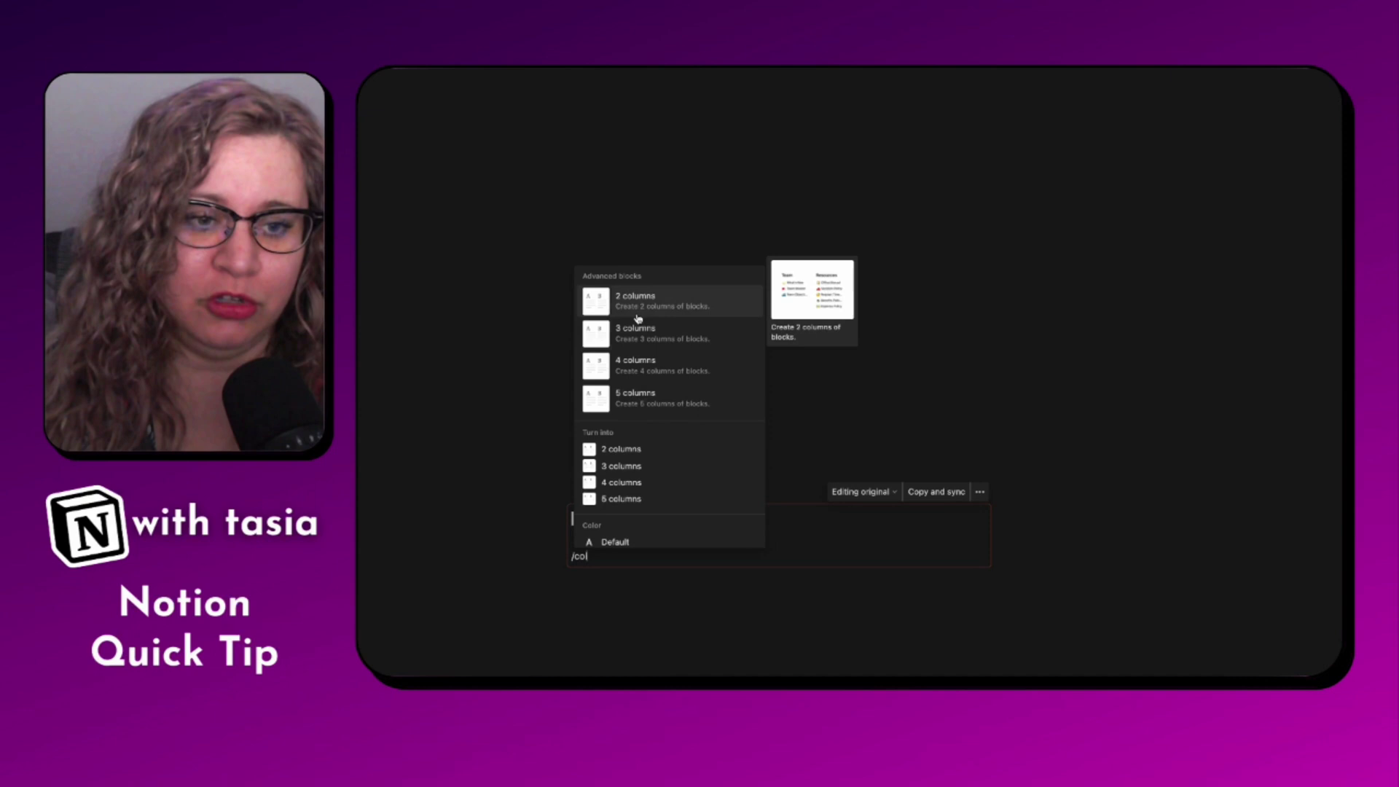
left_click(626, 362)
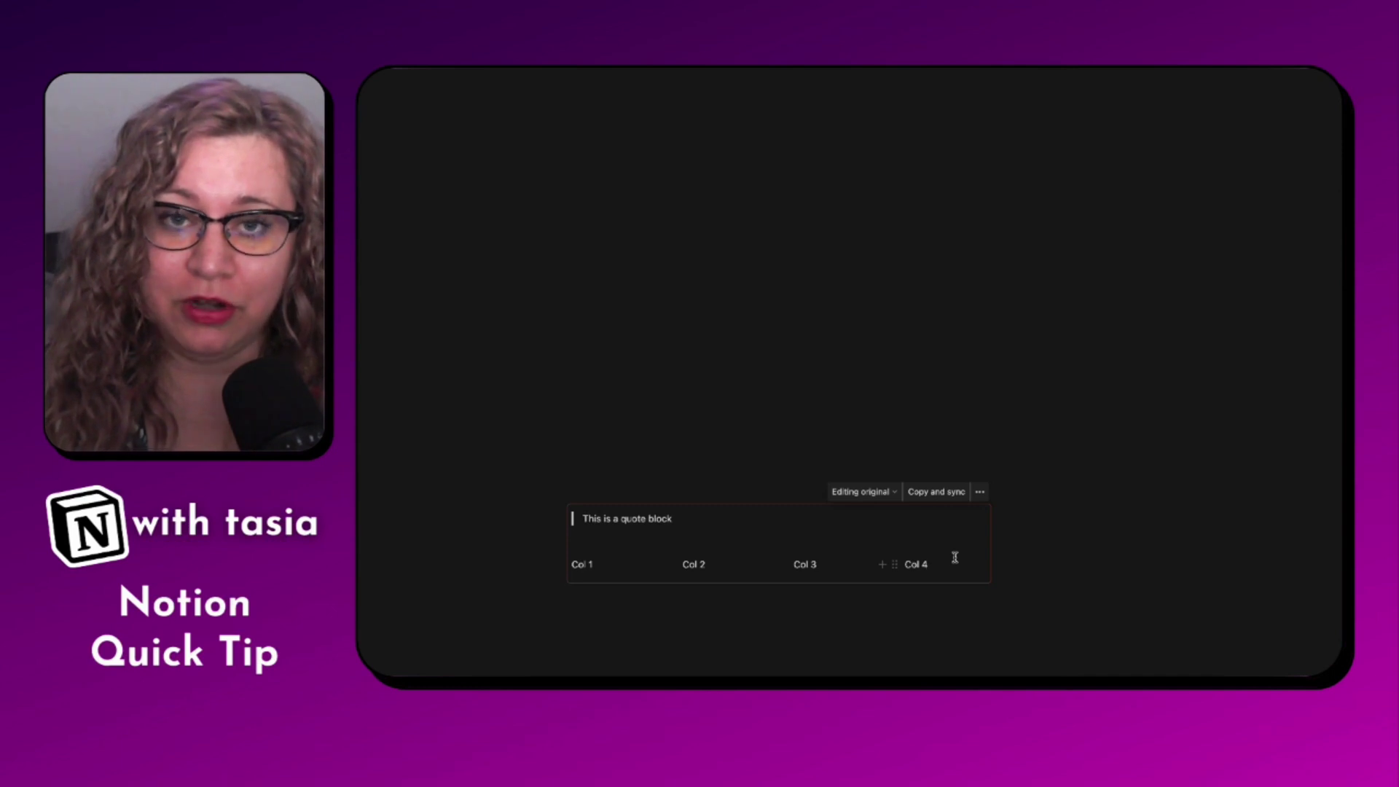
key("Return")
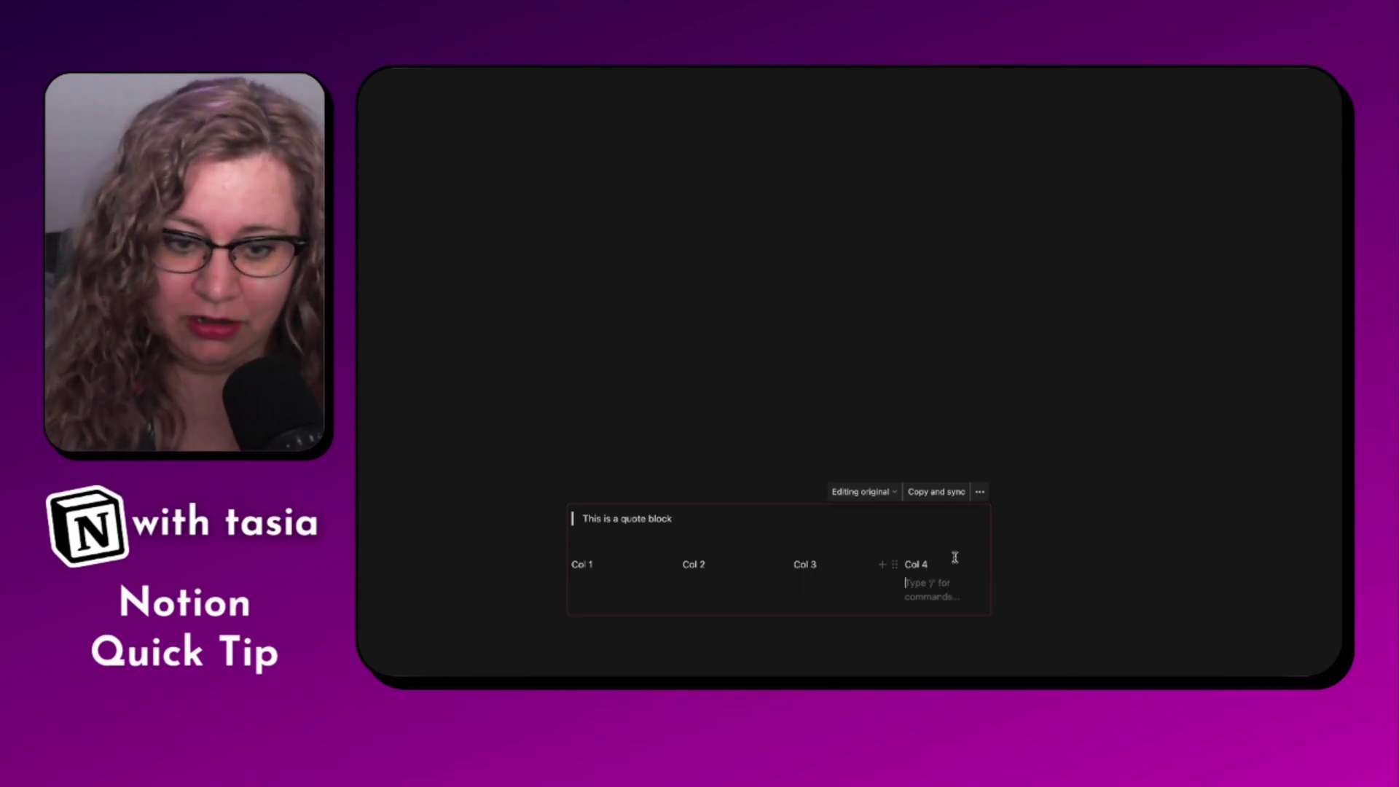
left_click_drag(894, 583, 791, 605)
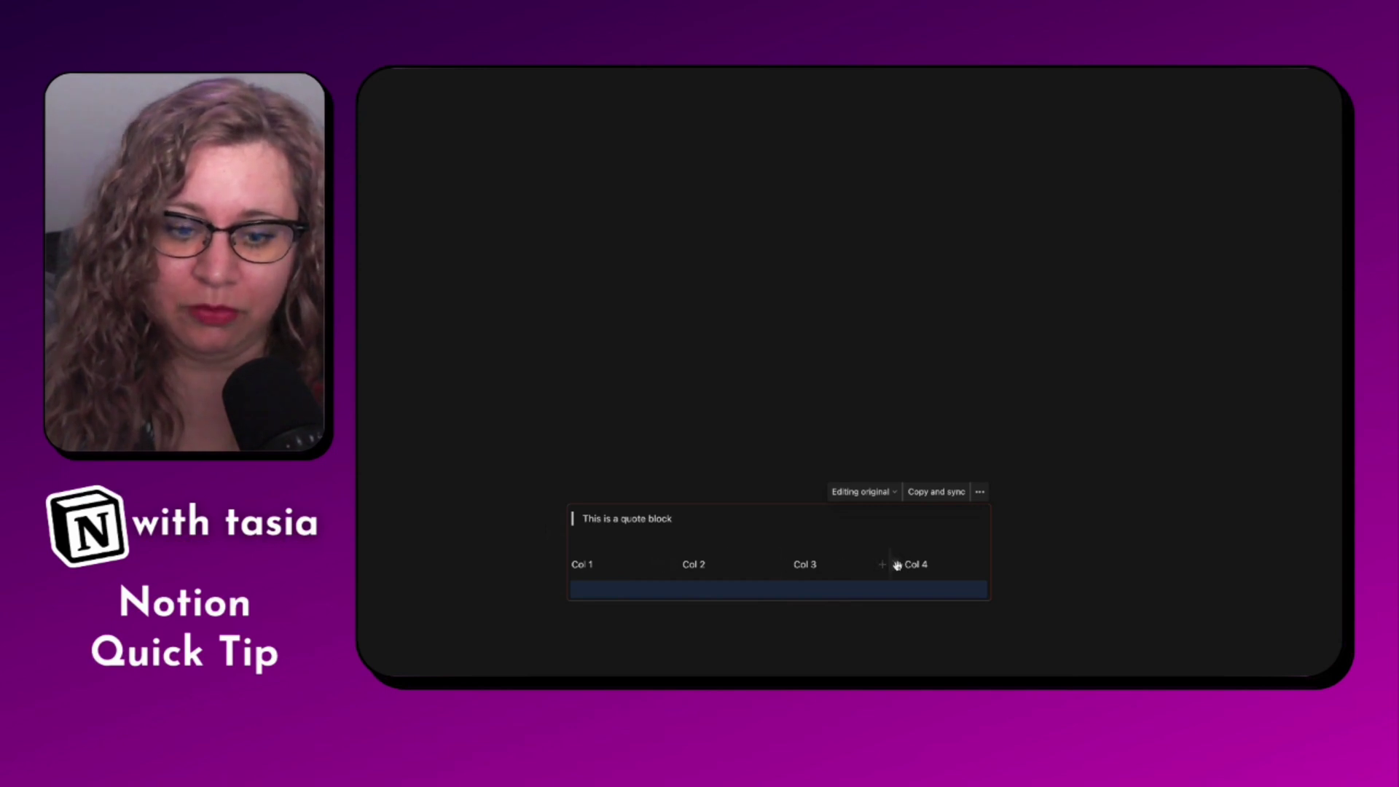
left_click_drag(895, 565, 839, 549)
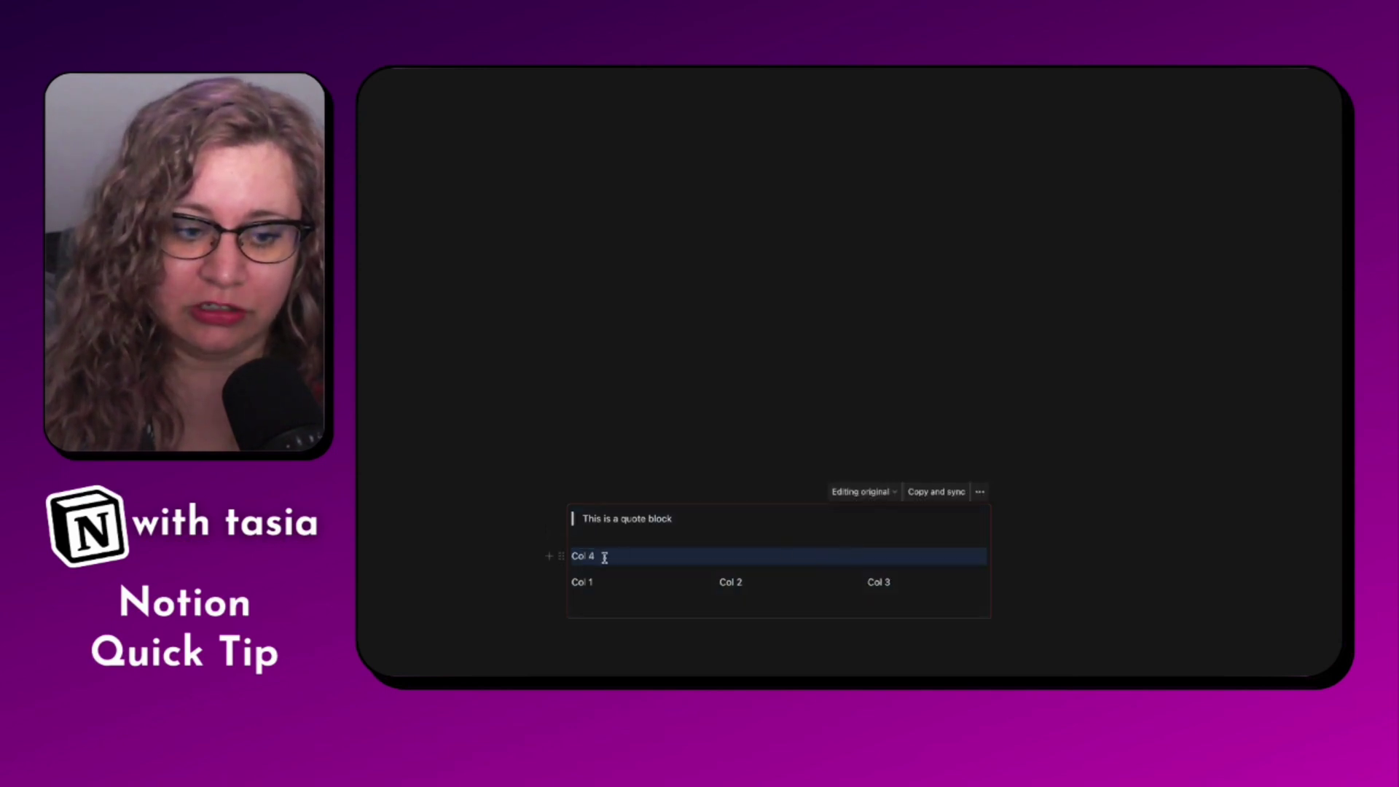
left_click_drag(561, 555, 987, 581)
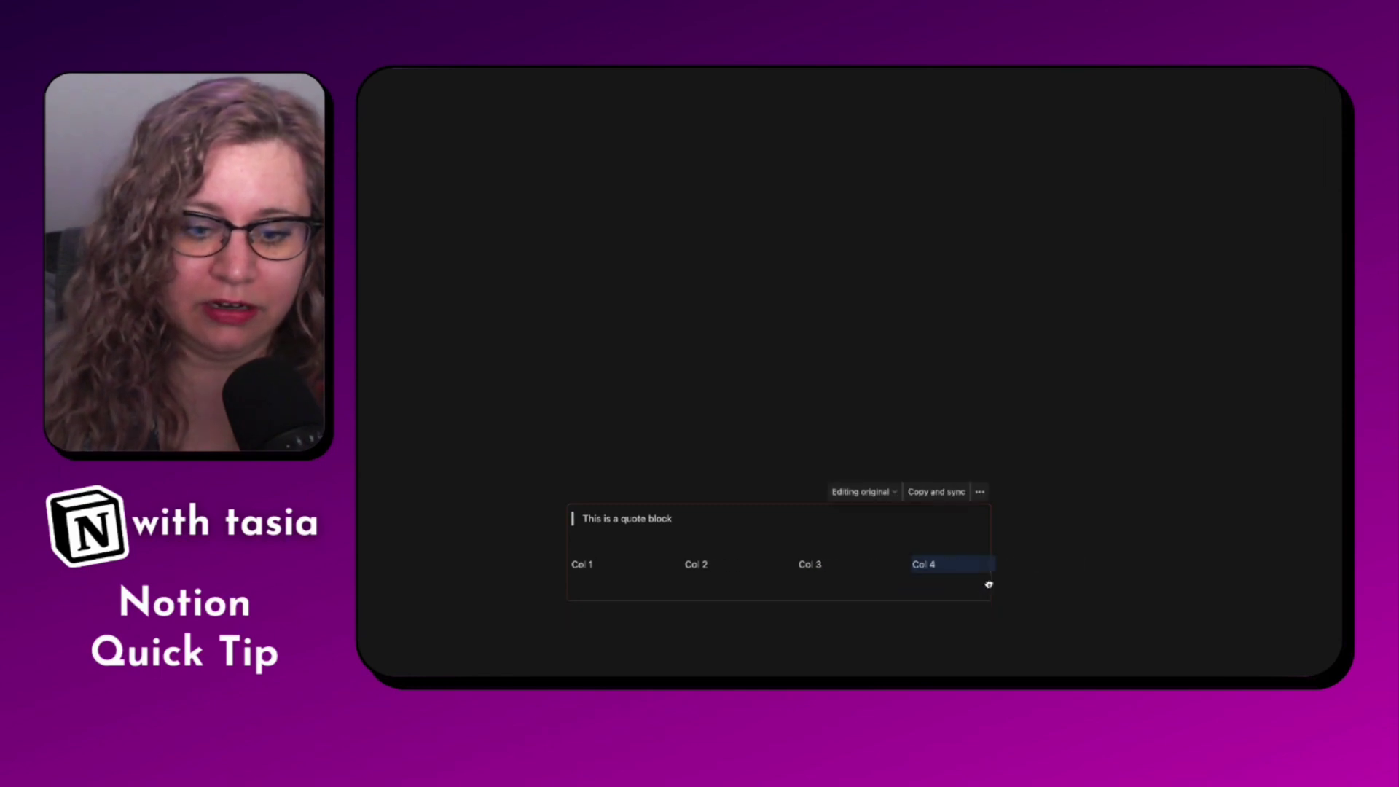
Start a new line below Col 2 and type /col to show the column options
left_click(602, 606)
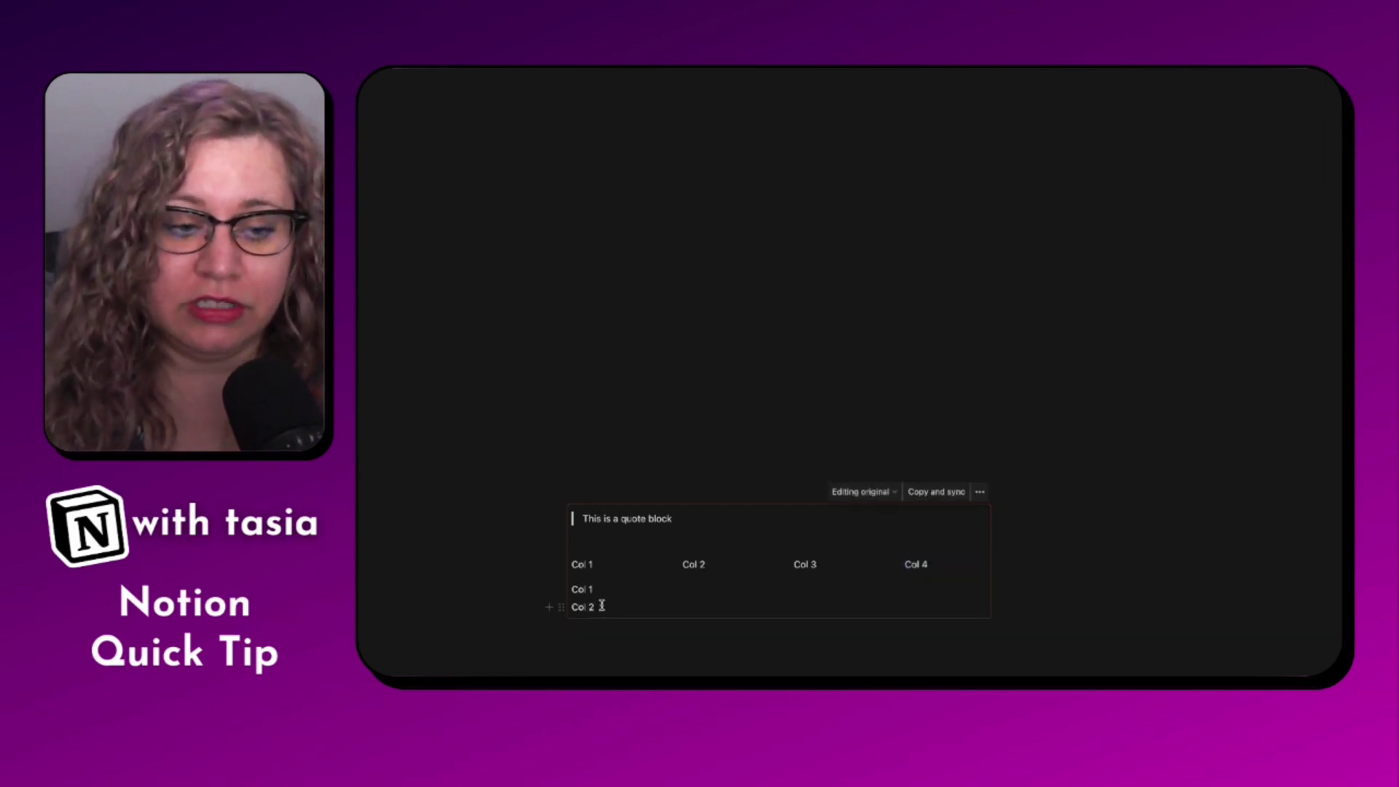
left_click_drag(561, 607, 719, 597)
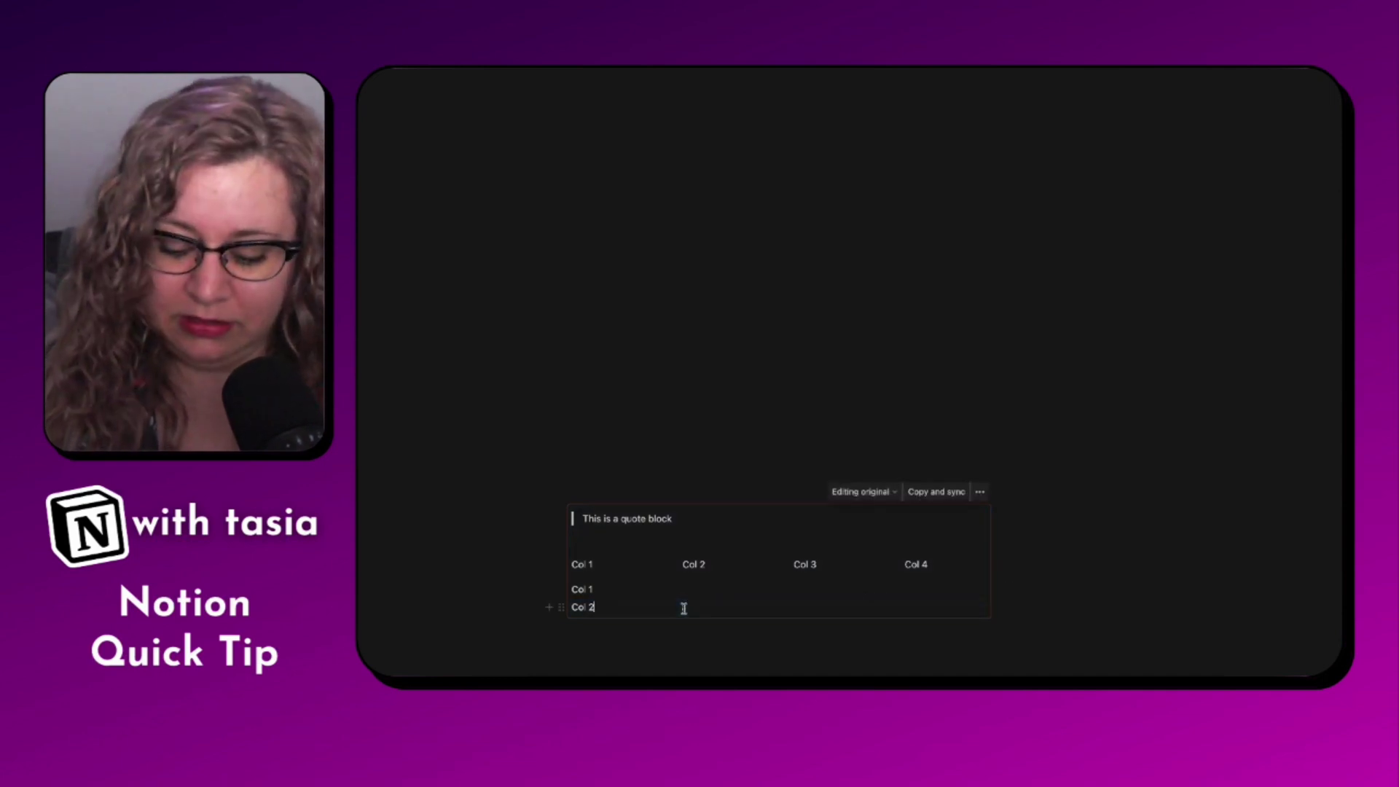
key("Return")
type("/col")
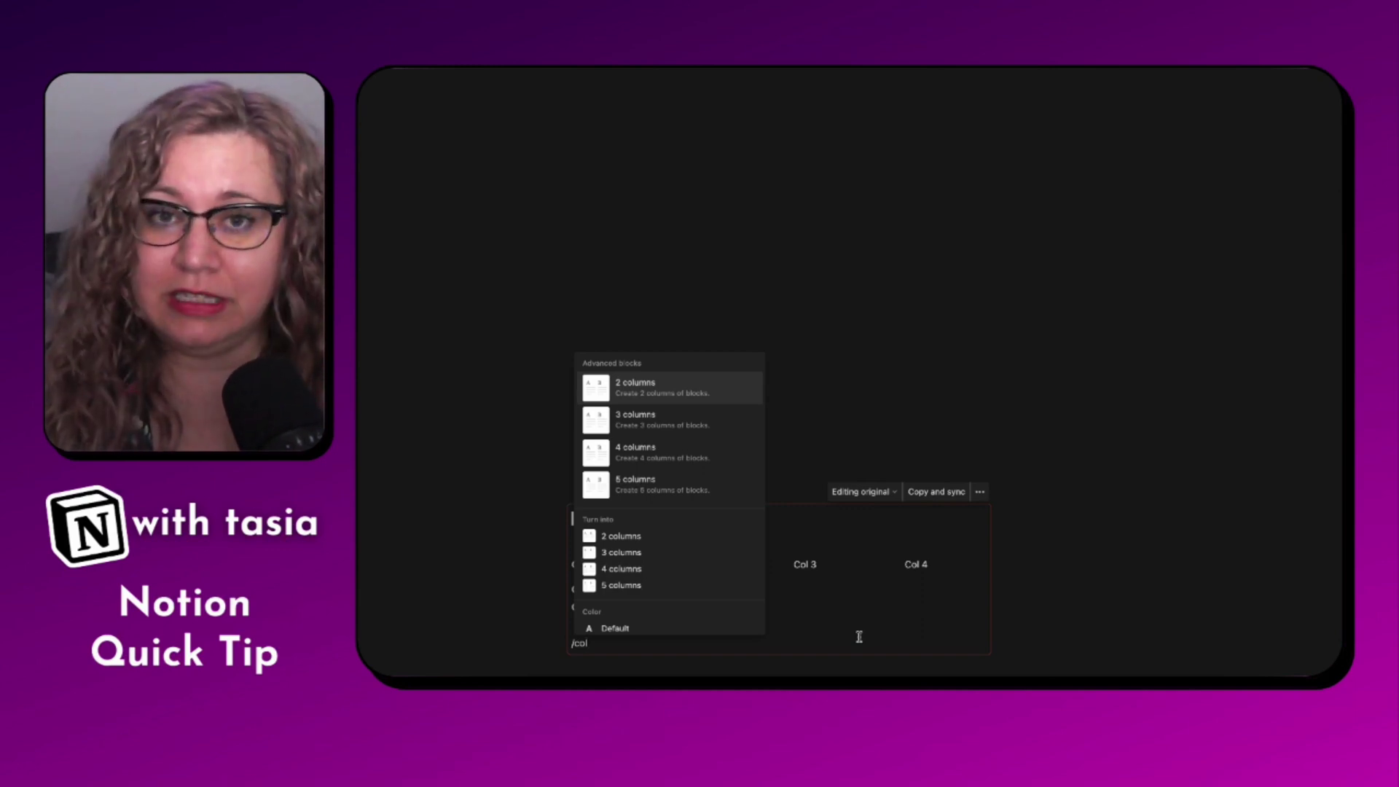
Dismiss the /col column options without choosing one and scroll to the EXAMPLE section
left_click(737, 405)
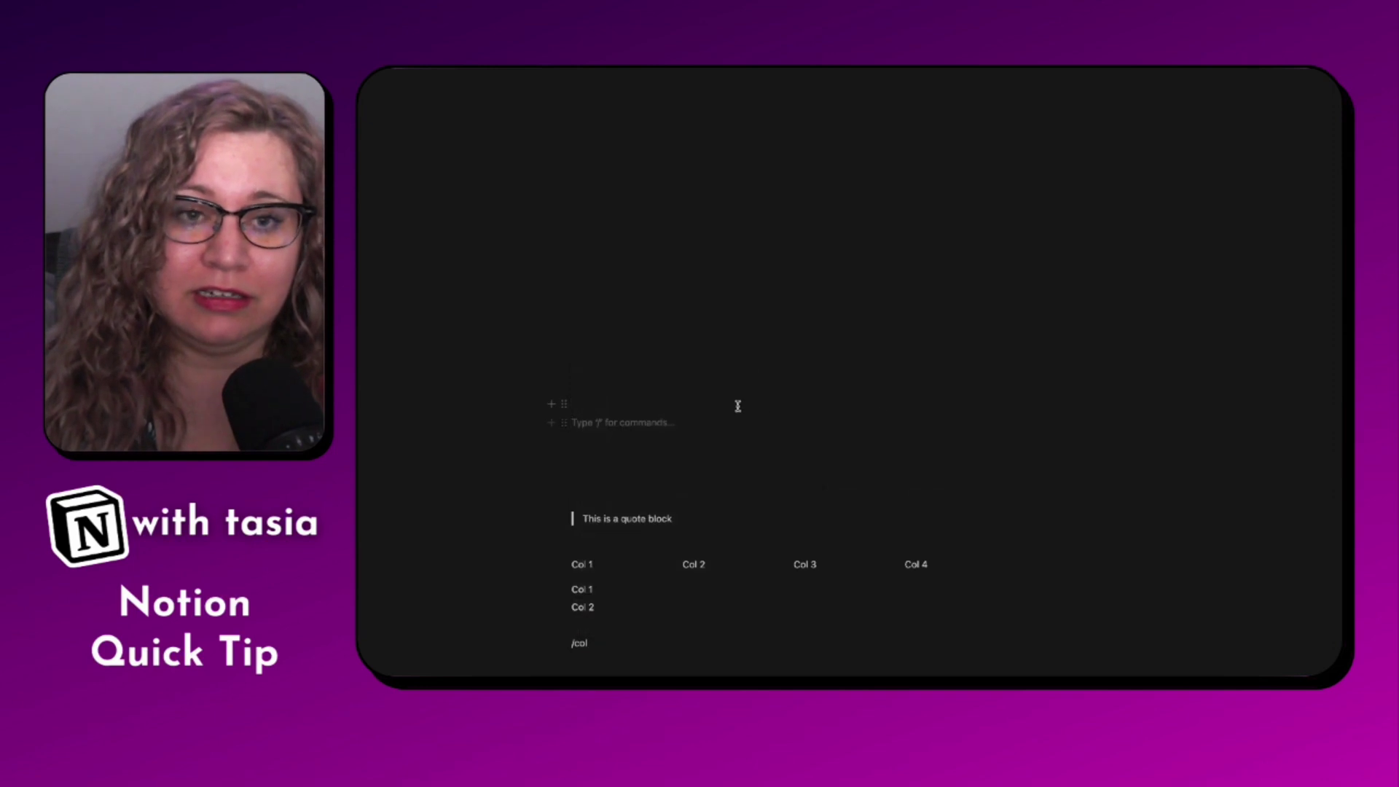
scroll(738, 405, "down", 10)
scroll(738, 405, "up", 4)
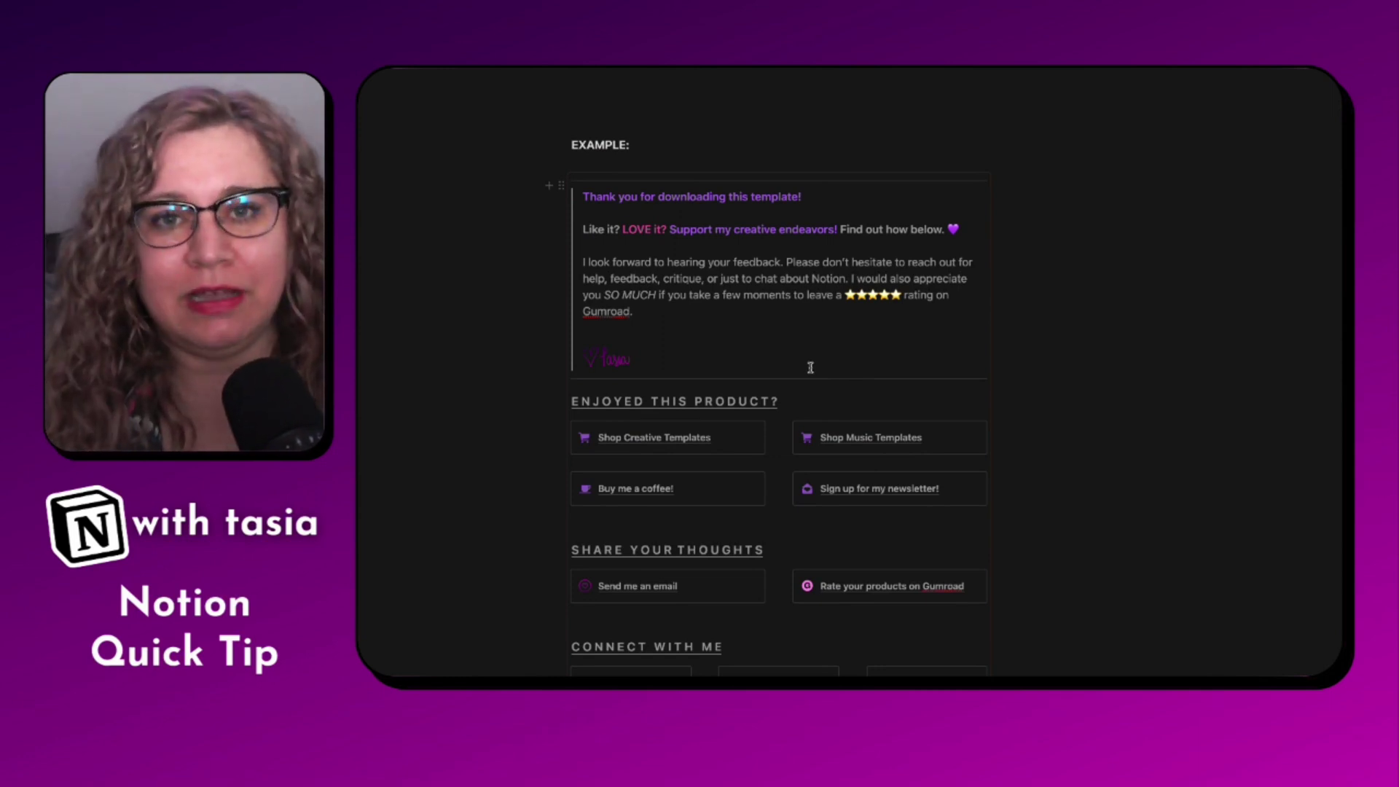
scroll(806, 368, "down", 2)
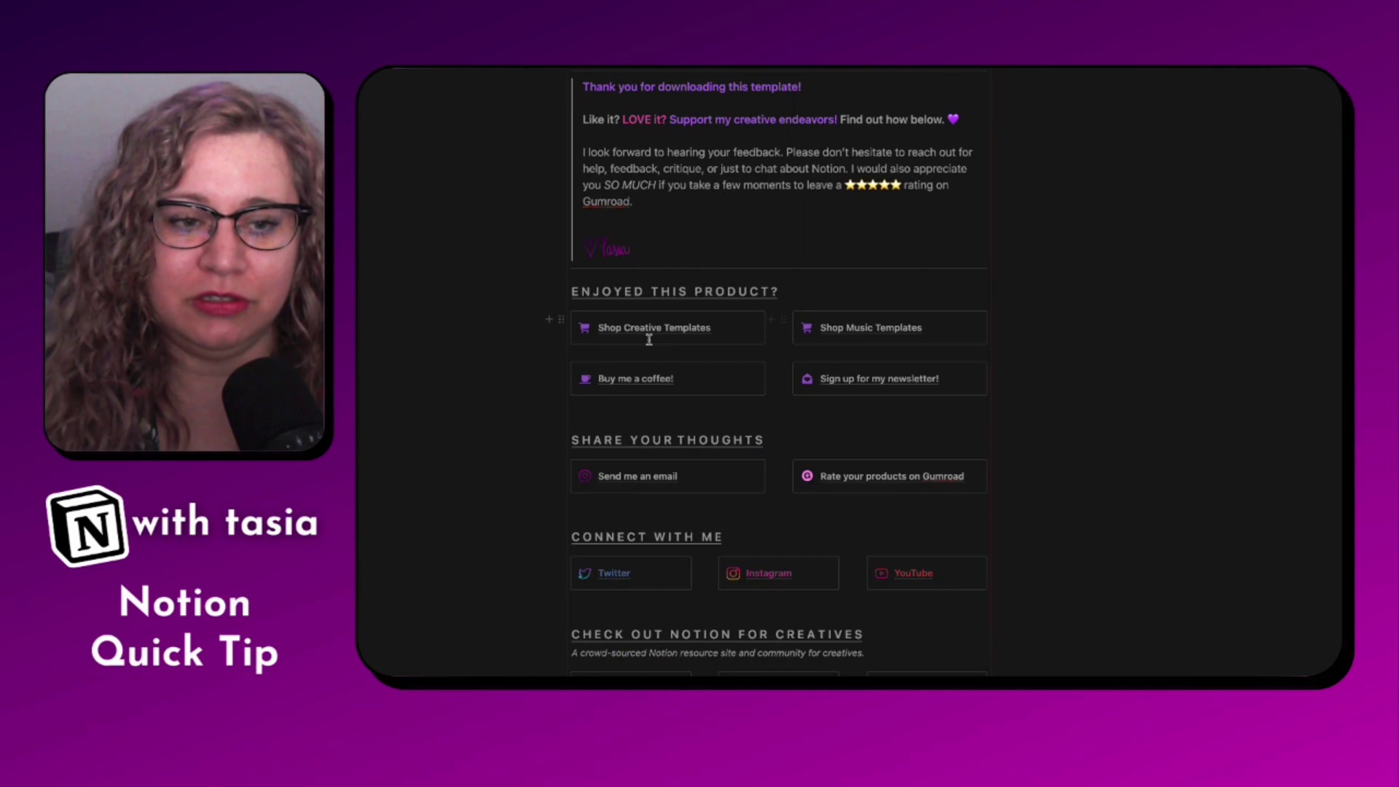
scroll(646, 335, "up", 2)
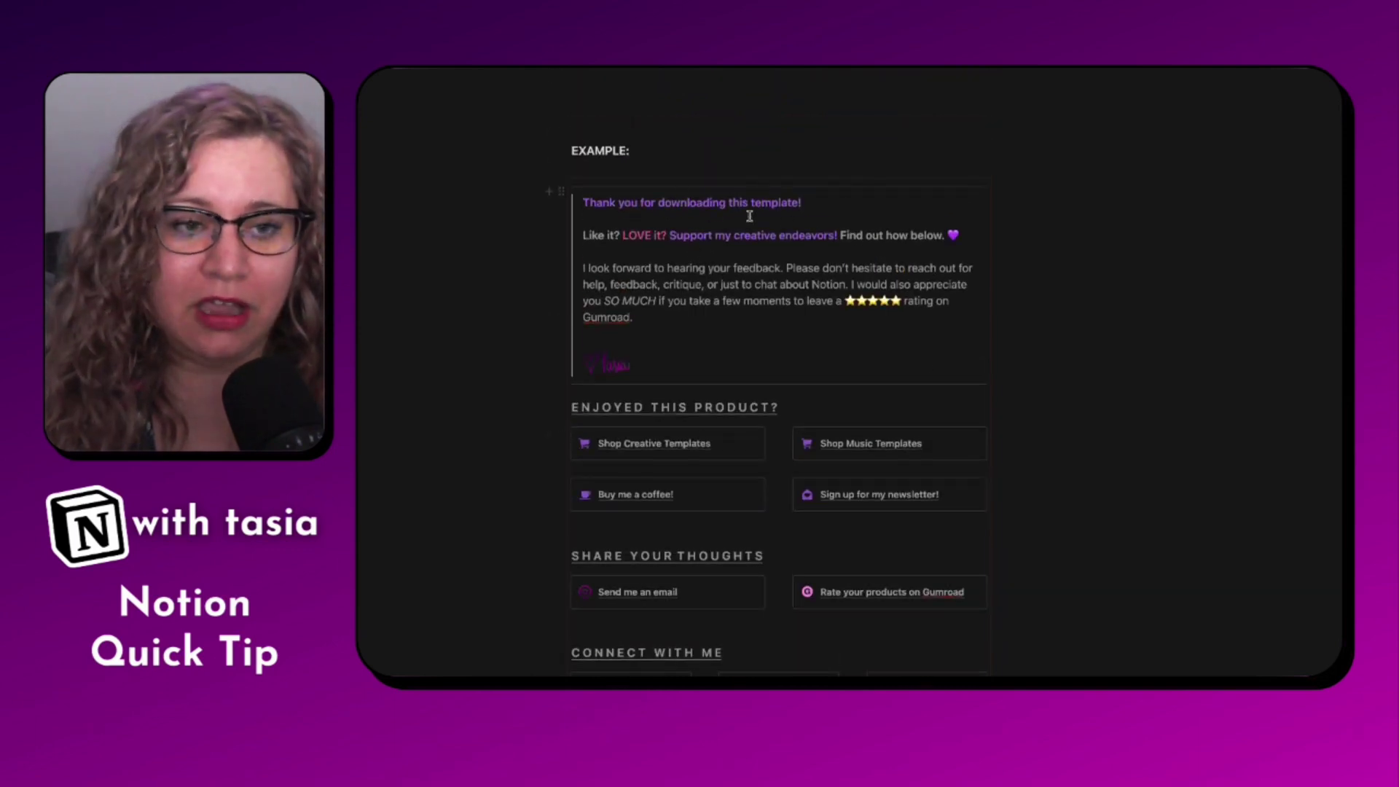
Select the example thank-you callout's text, then the whole block, and clear the selection
left_click(690, 191)
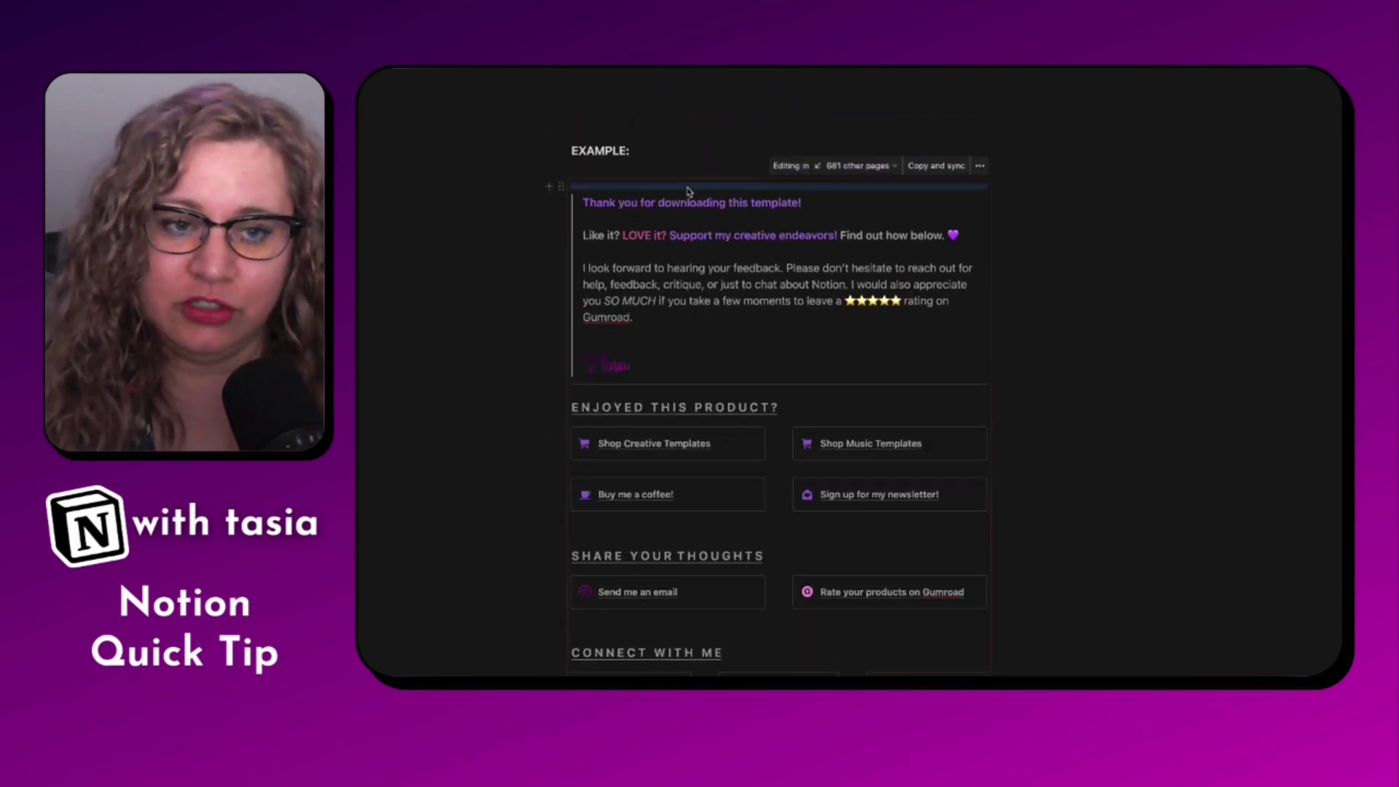
left_click_drag(582, 202, 676, 370)
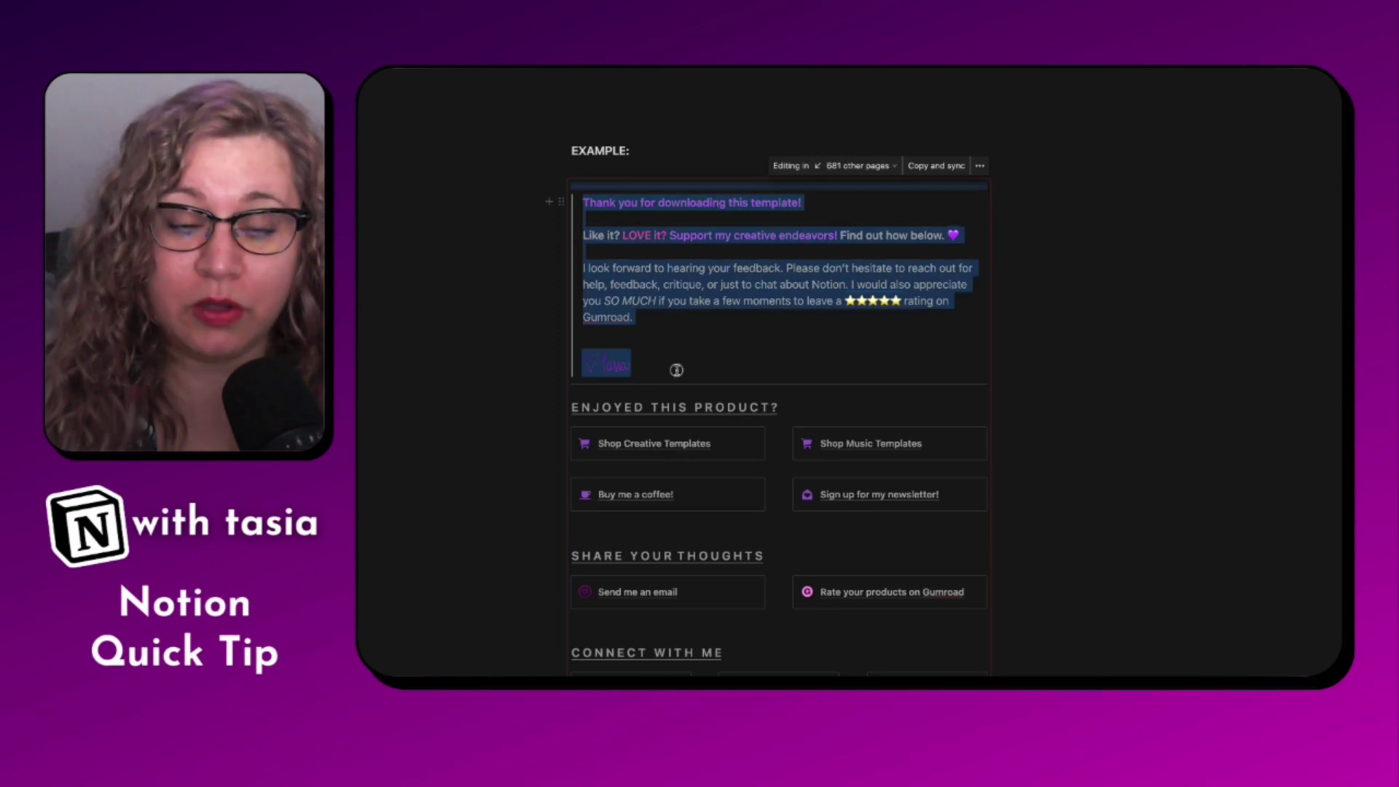
key("Escape")
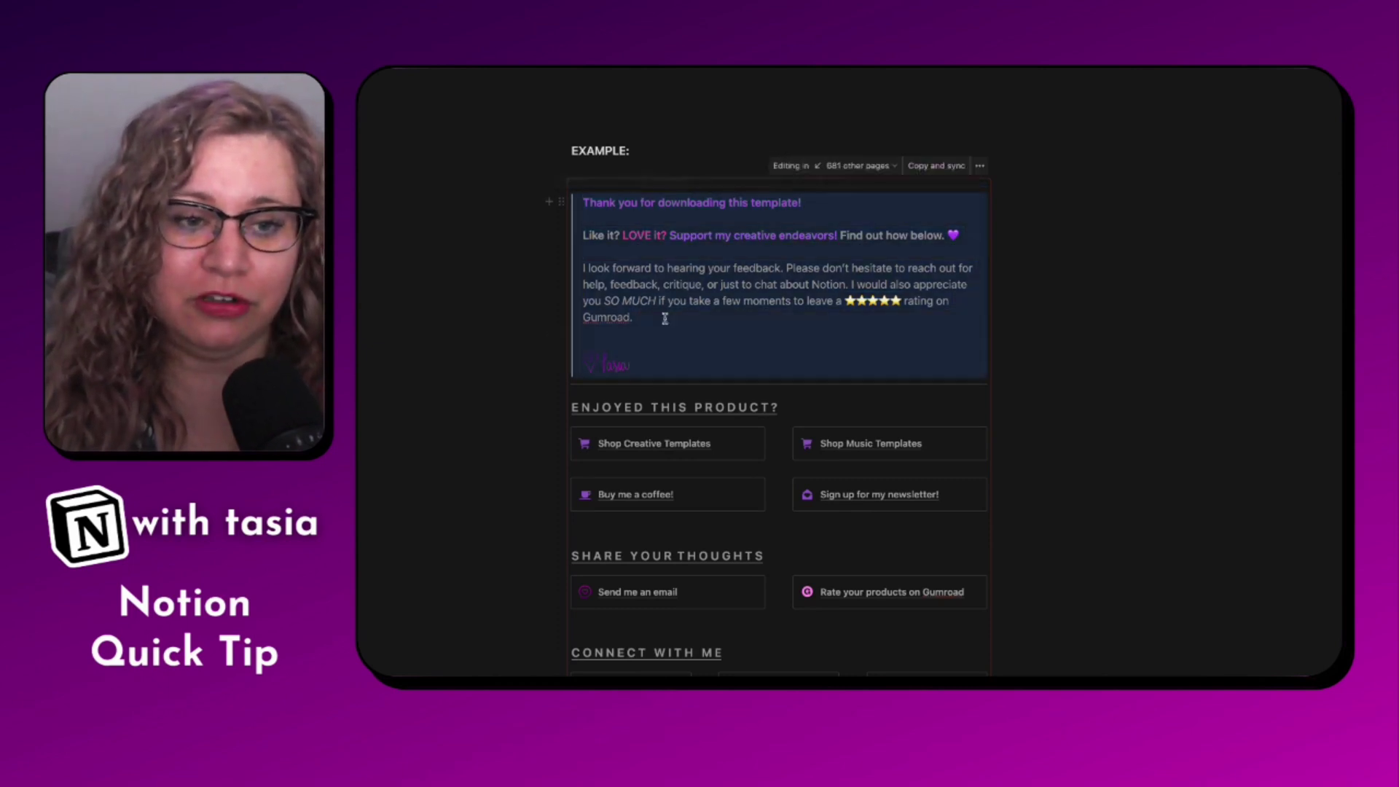
left_click(665, 318)
scroll(711, 340, "down", 1)
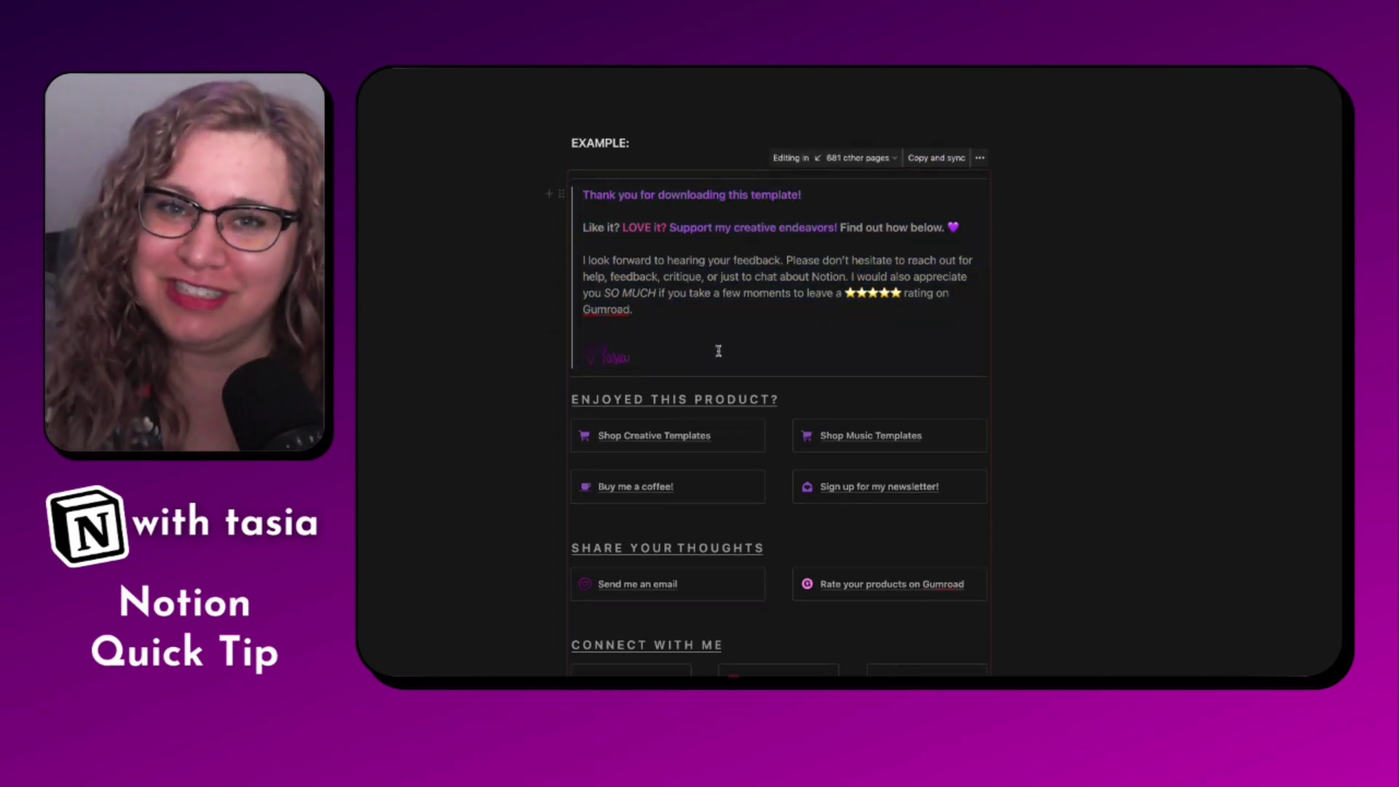
scroll(718, 350, "down", 3)
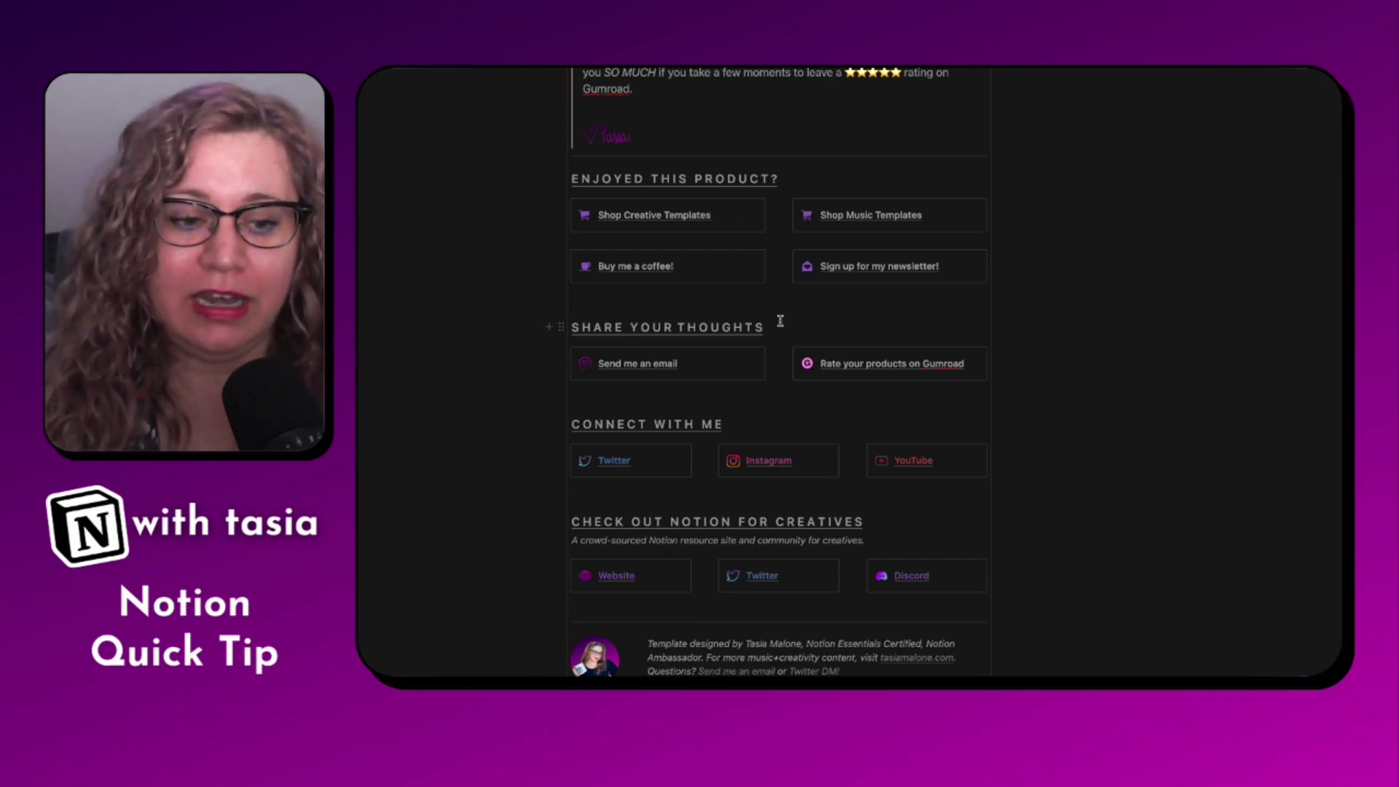
scroll(838, 350, "down", 2)
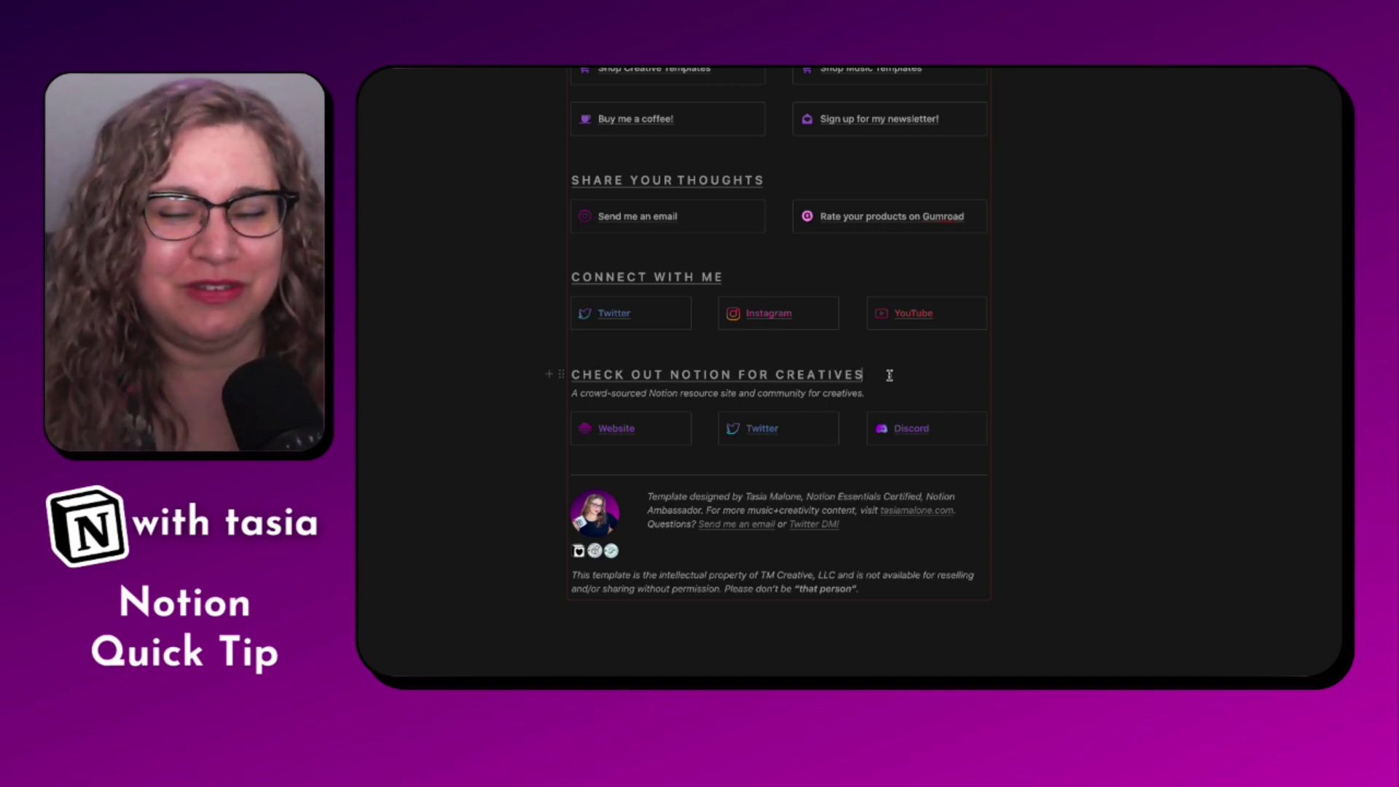
Scroll back up to the page title and the Creativity Is a Habit banner
scroll(1046, 525, "down", 3)
scroll(1046, 525, "up", 15)
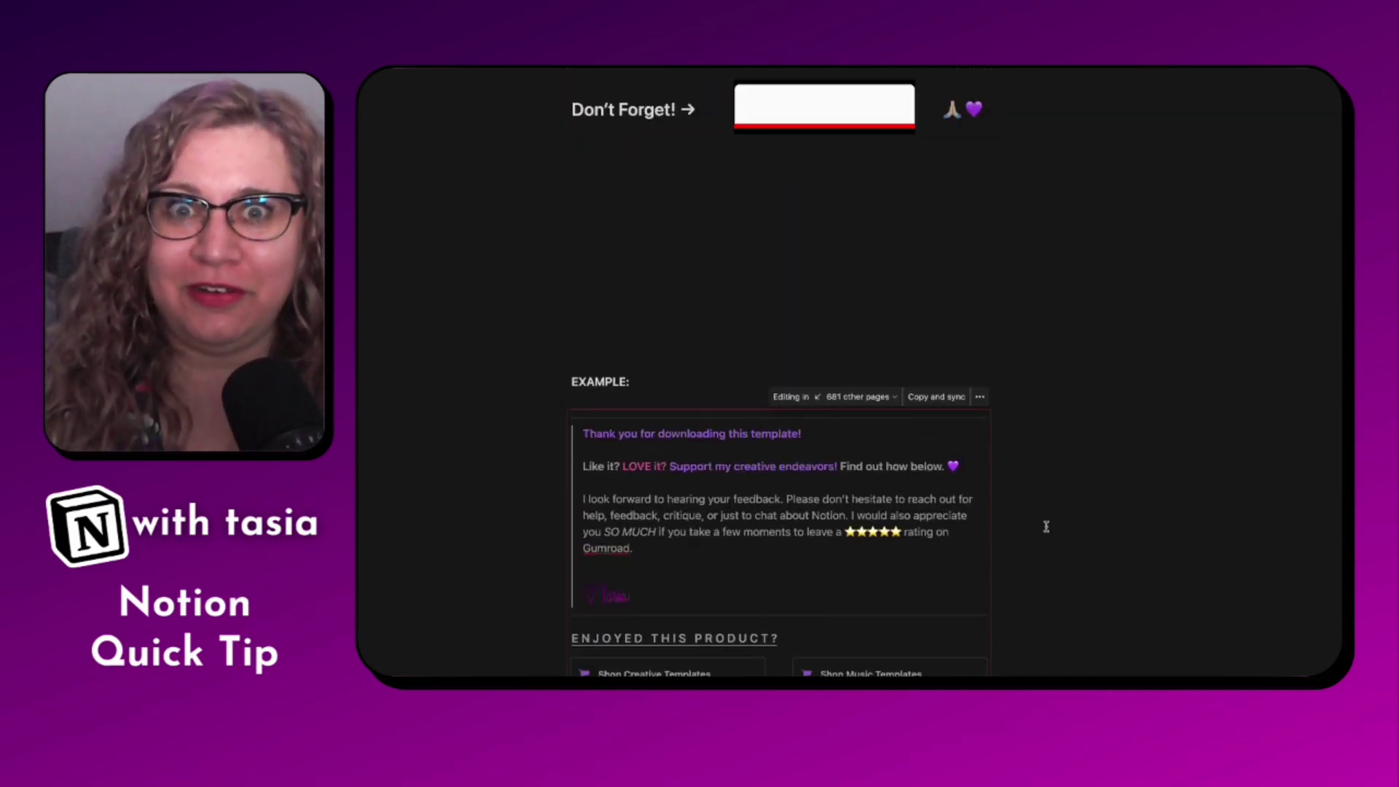
scroll(1046, 525, "up", 5)
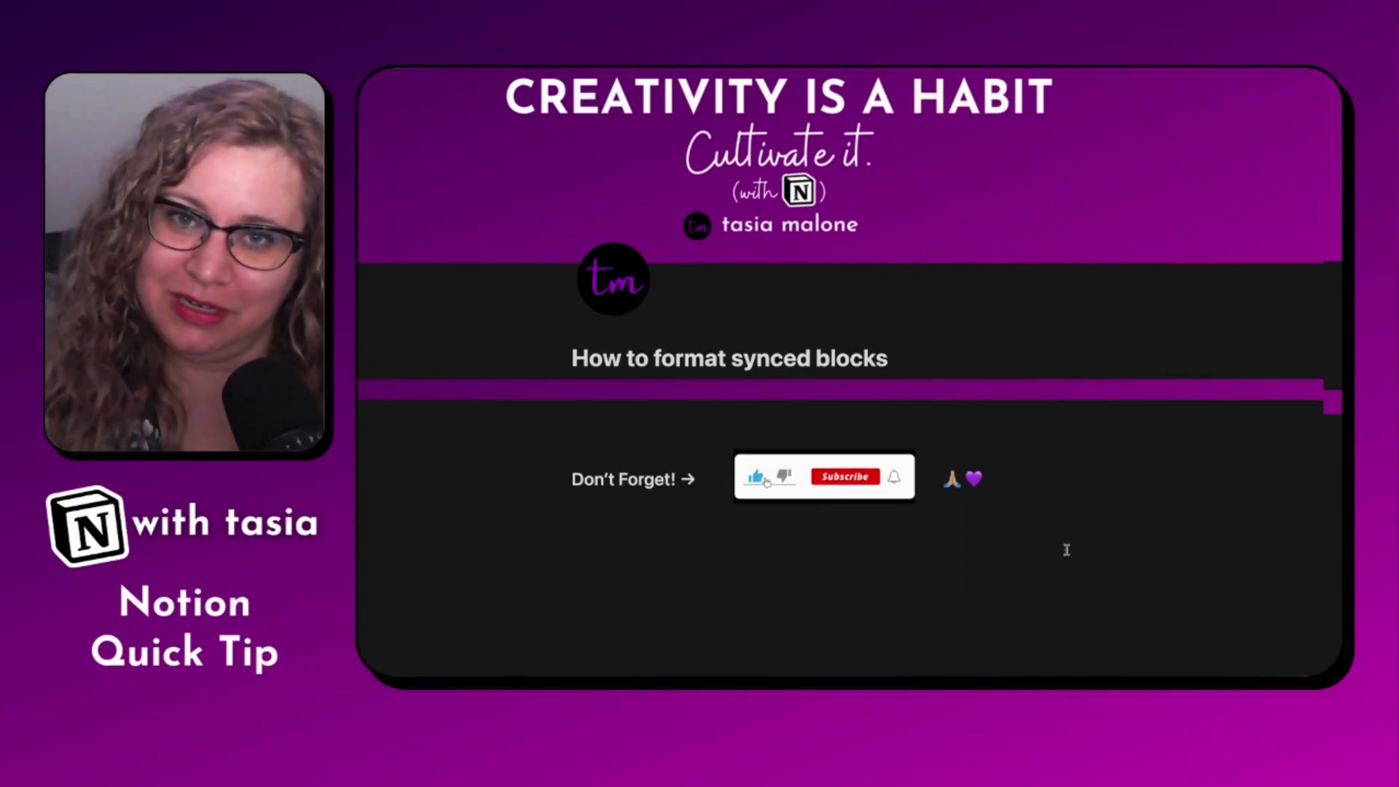